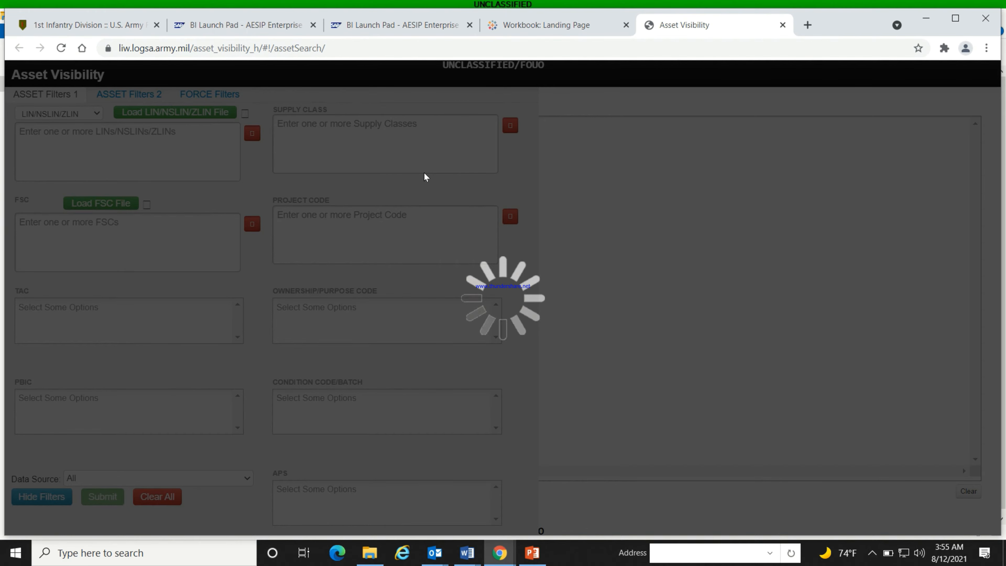
# Run an asset search in Asset Visibility using the force filter UIC WH9TB0
pyautogui.click(413, 25)
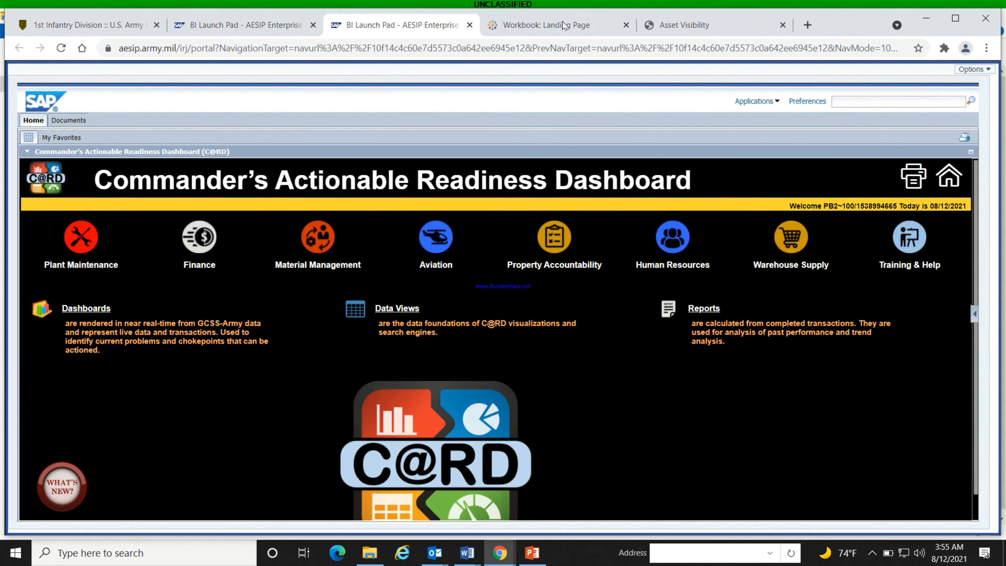
pyautogui.click(687, 25)
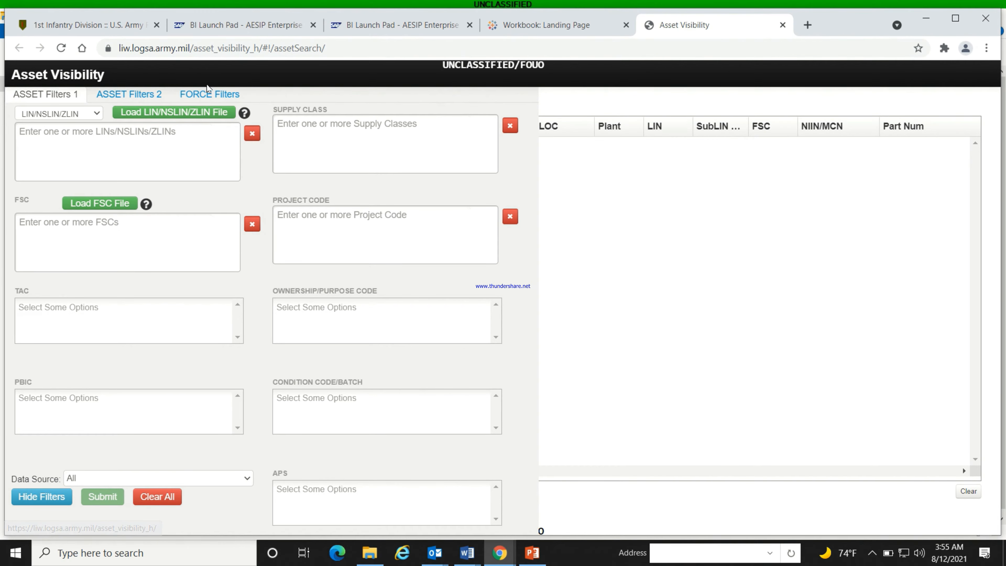
pyautogui.click(210, 95)
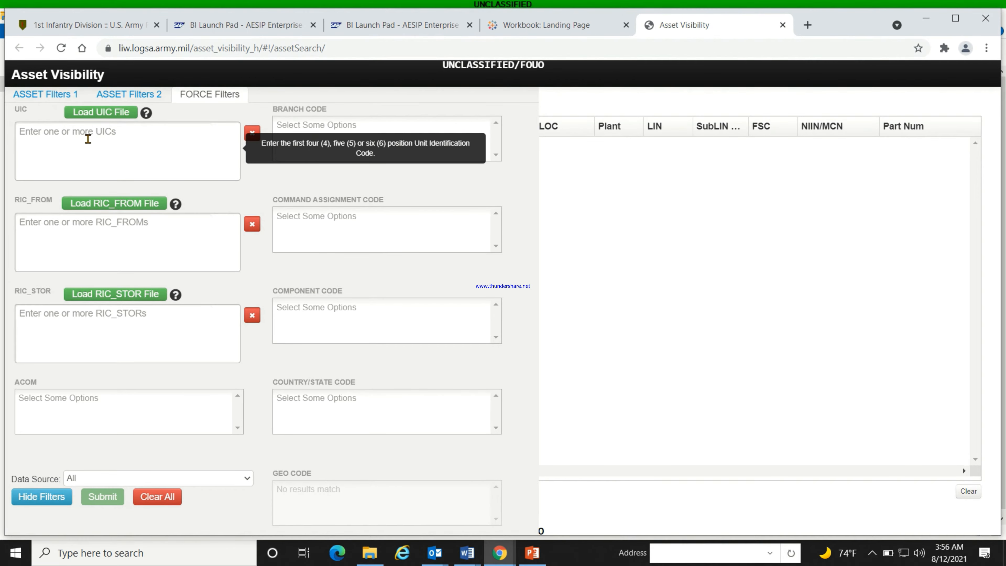
pyautogui.click(88, 137)
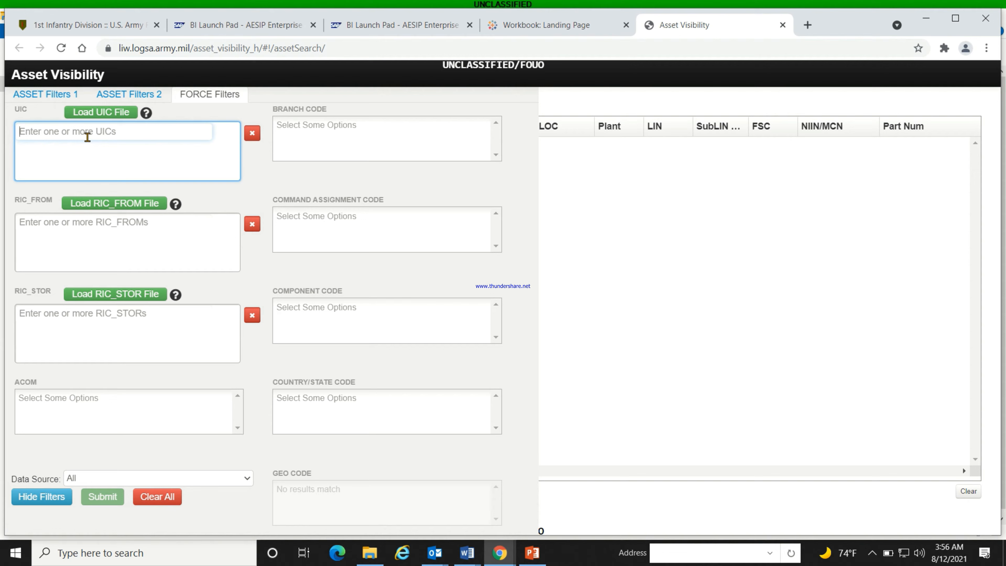
pyautogui.write('wh9tb0')
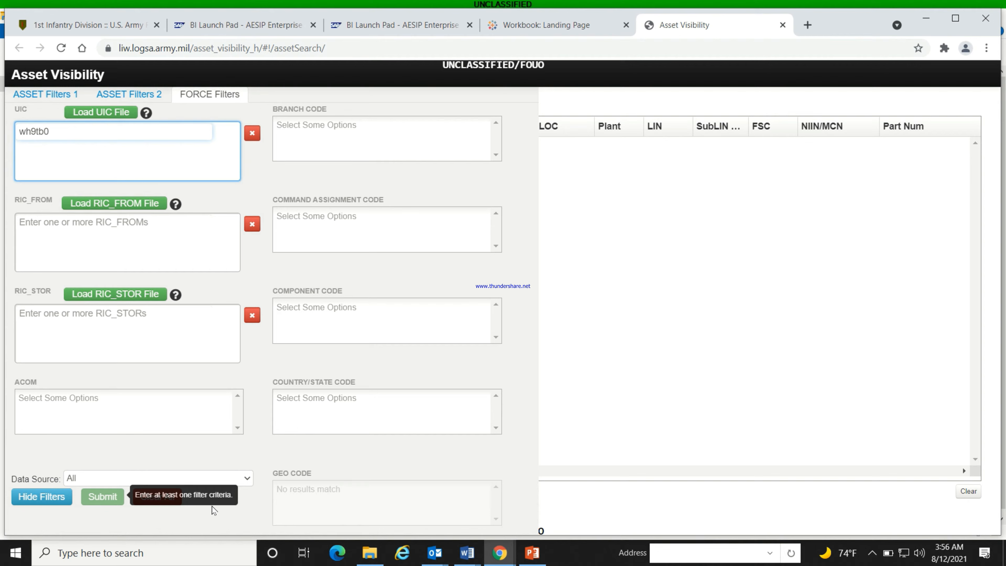
pyautogui.press('Return')
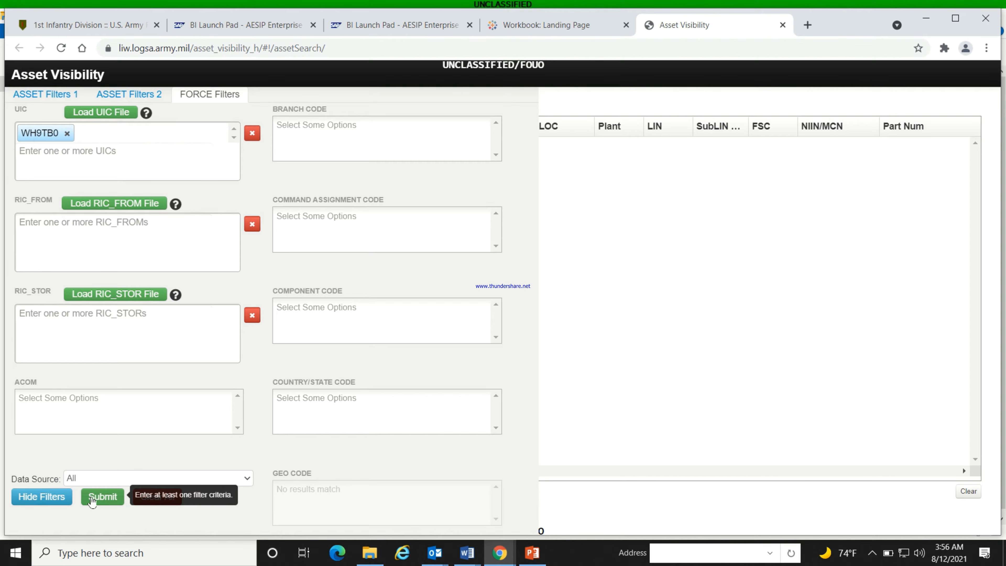
pyautogui.click(103, 496)
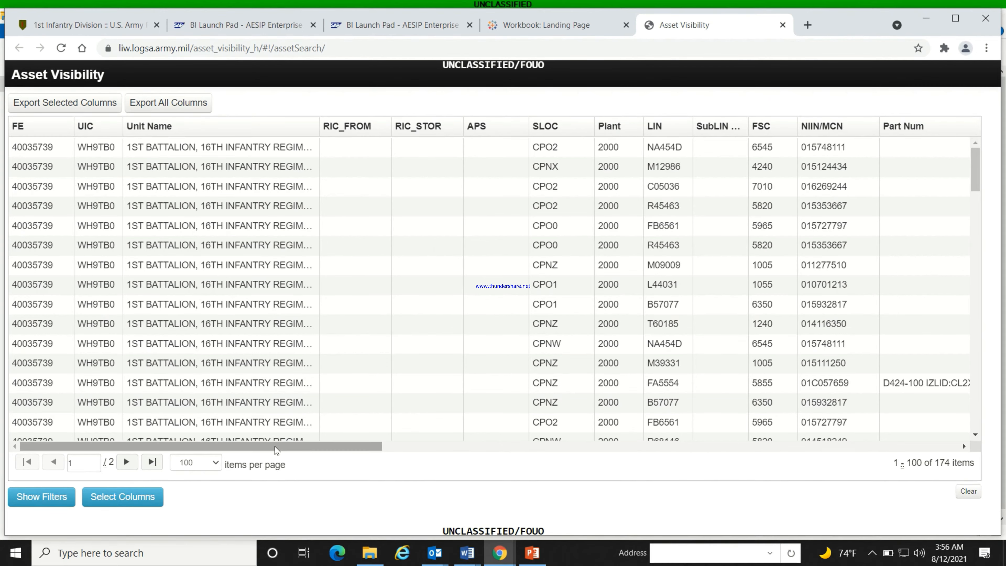
pyautogui.moveTo(276, 449); pyautogui.dragTo(610, 437)
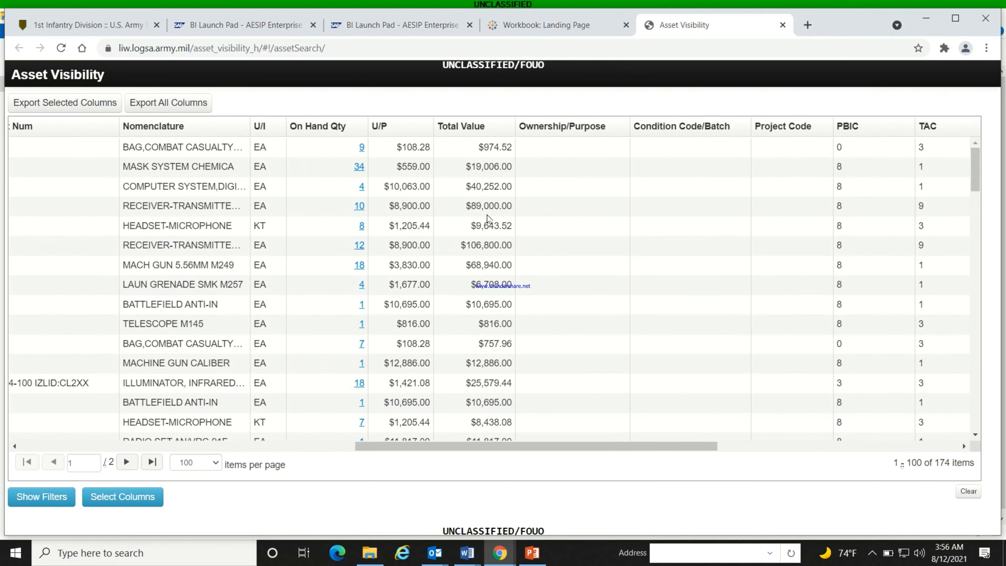
pyautogui.moveTo(528, 443); pyautogui.dragTo(889, 425)
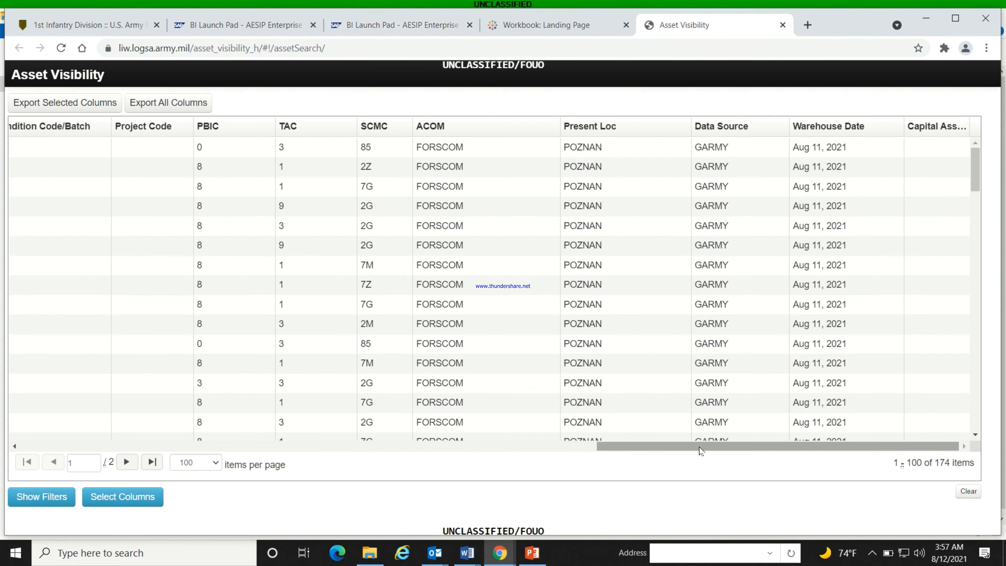
pyautogui.moveTo(699, 451); pyautogui.dragTo(85, 463)
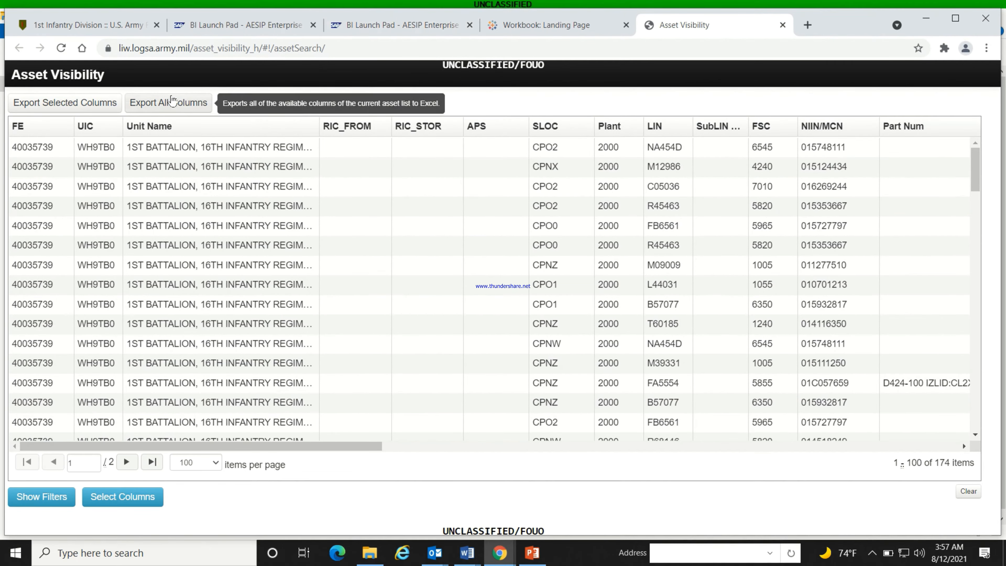
pyautogui.click(172, 102)
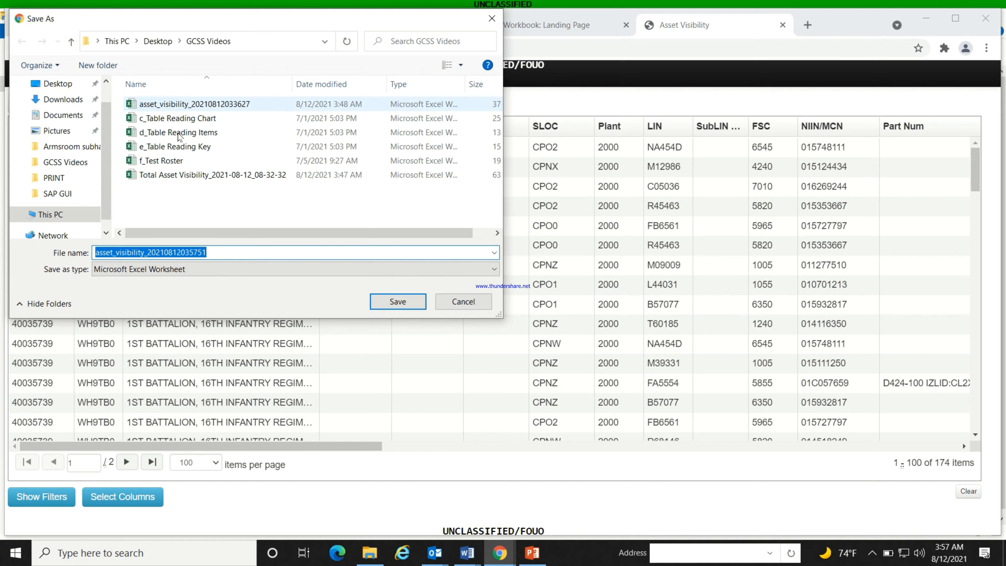
pyautogui.click(214, 252)
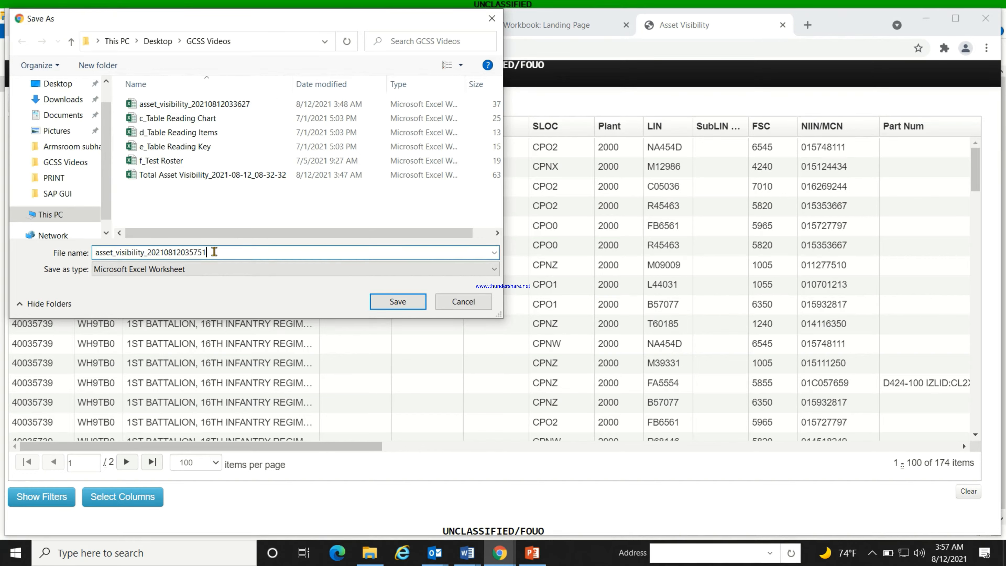
pyautogui.write('_new')
pyautogui.click(398, 302)
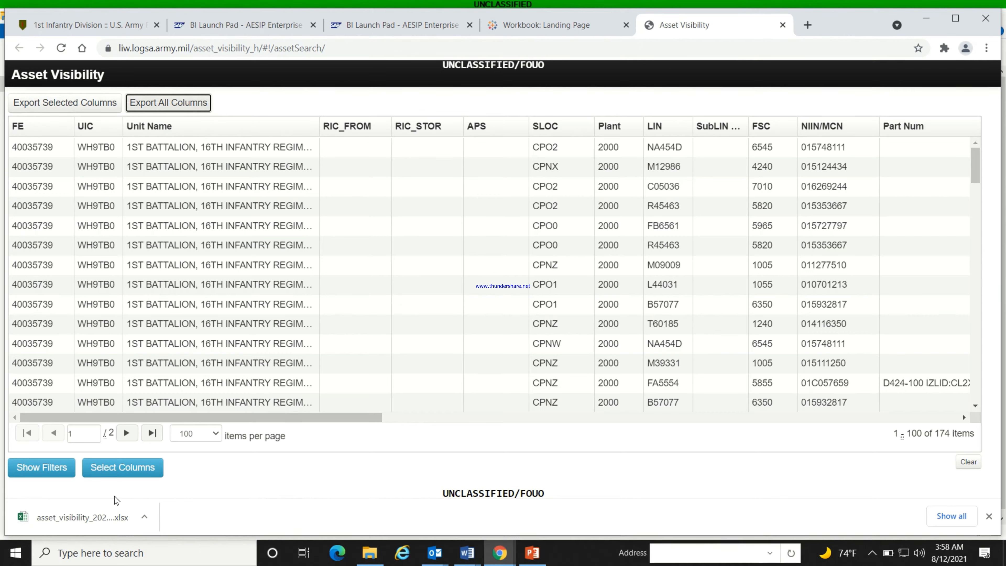
pyautogui.click(89, 514)
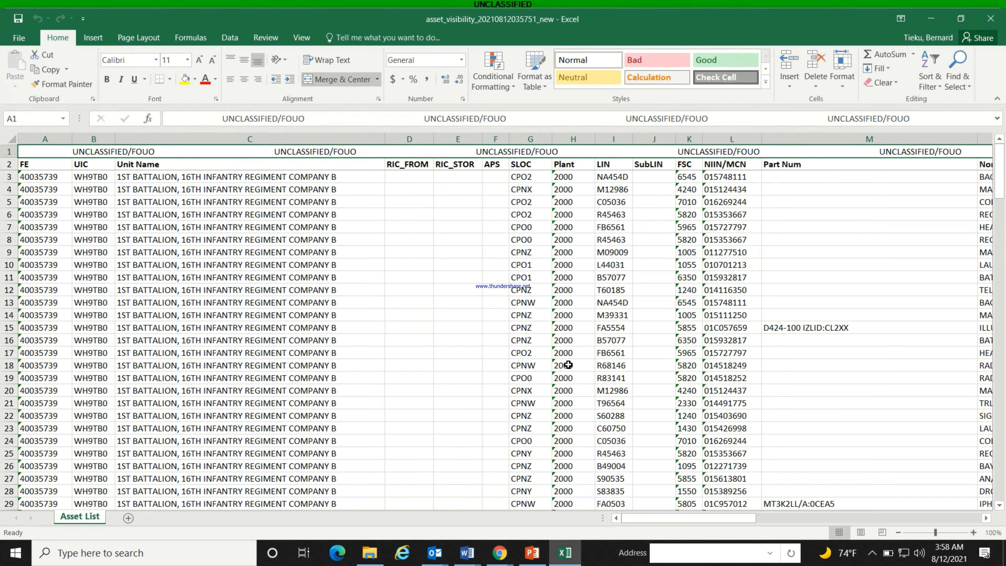
pyautogui.click(931, 18)
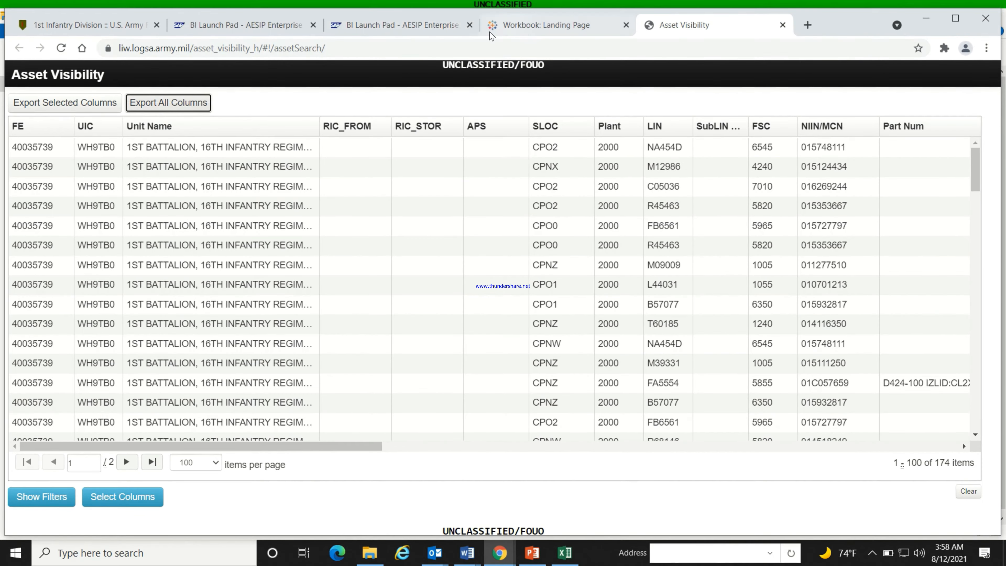
# Open the Total Asset Visibility report under Property Accountability in the Commander's Actionable Readiness Dashboard
pyautogui.click(257, 25)
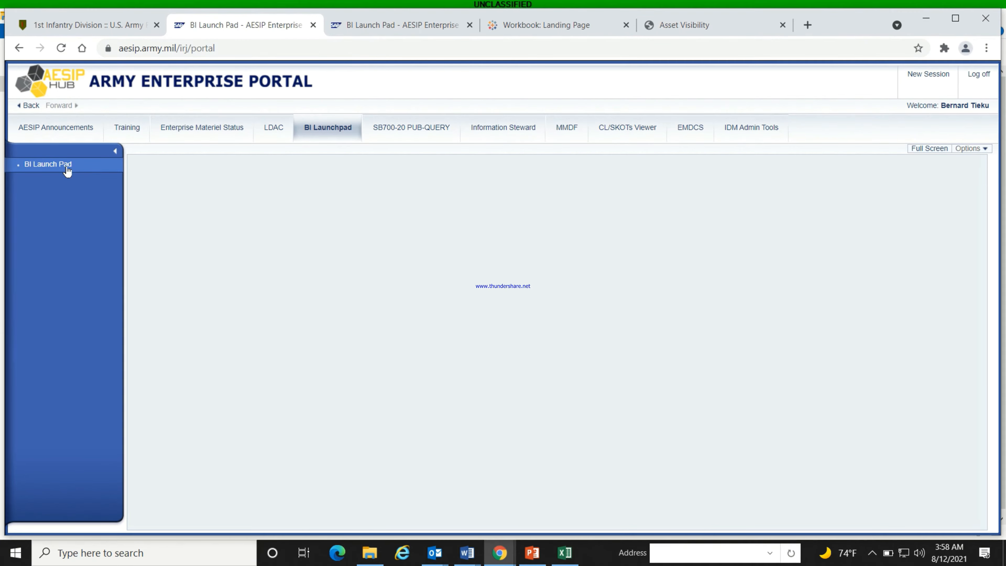
pyautogui.click(383, 31)
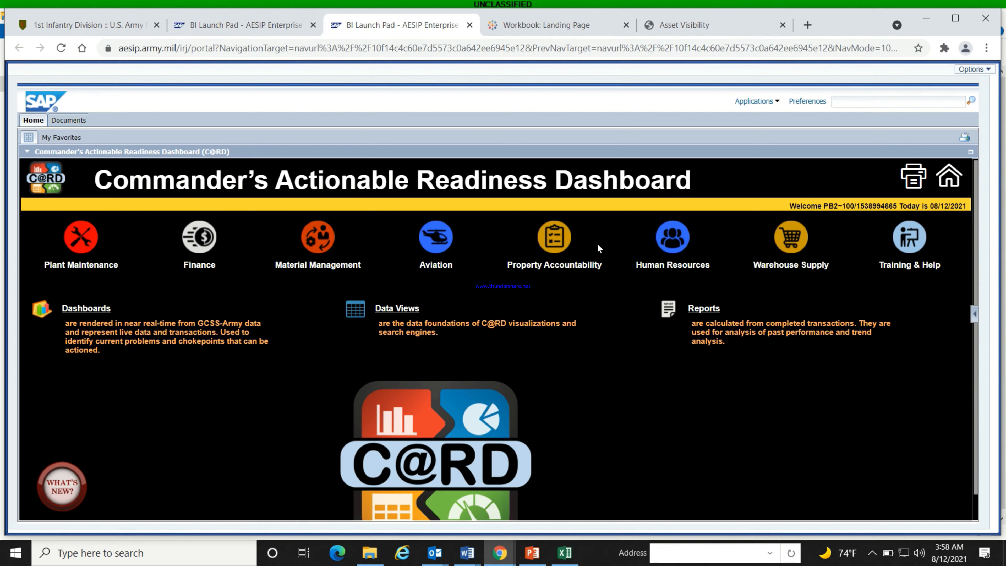
pyautogui.click(555, 239)
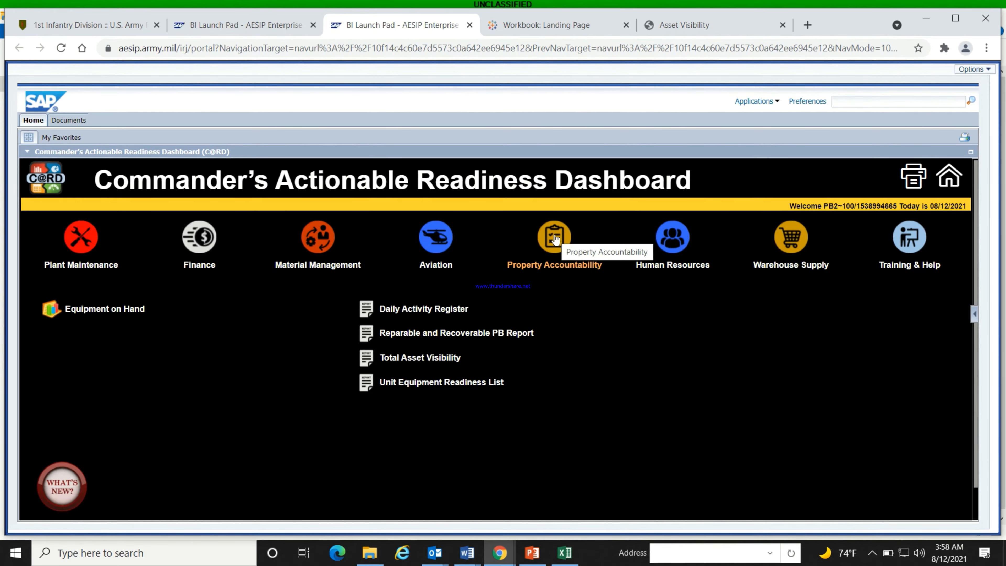
pyautogui.click(411, 359)
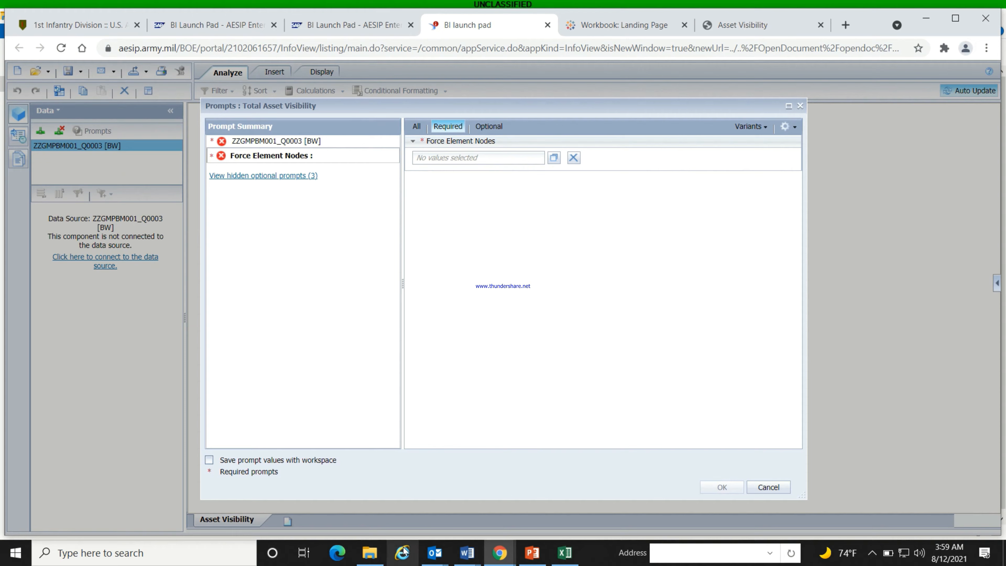
# Switch to Internet Explorer, maximize its window and begin entering the GCSS-Army portal address in a new tab
pyautogui.click(403, 555)
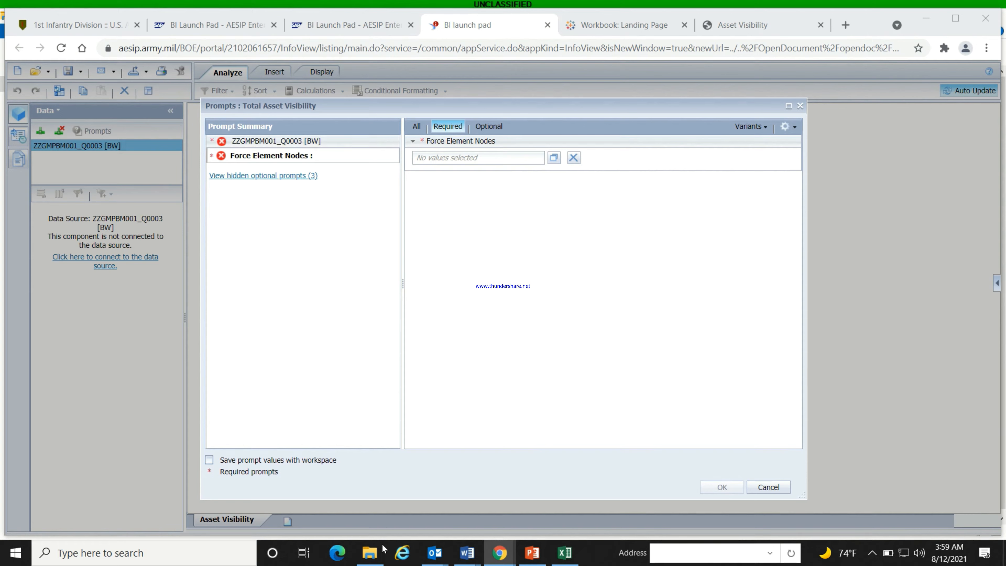
pyautogui.click(401, 554)
pyautogui.click(402, 552)
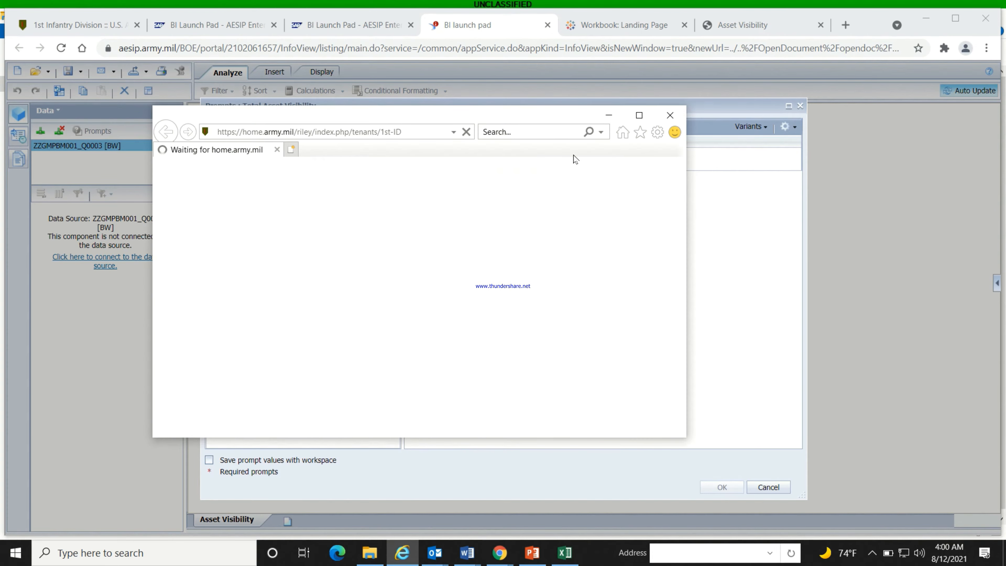
pyautogui.click(639, 115)
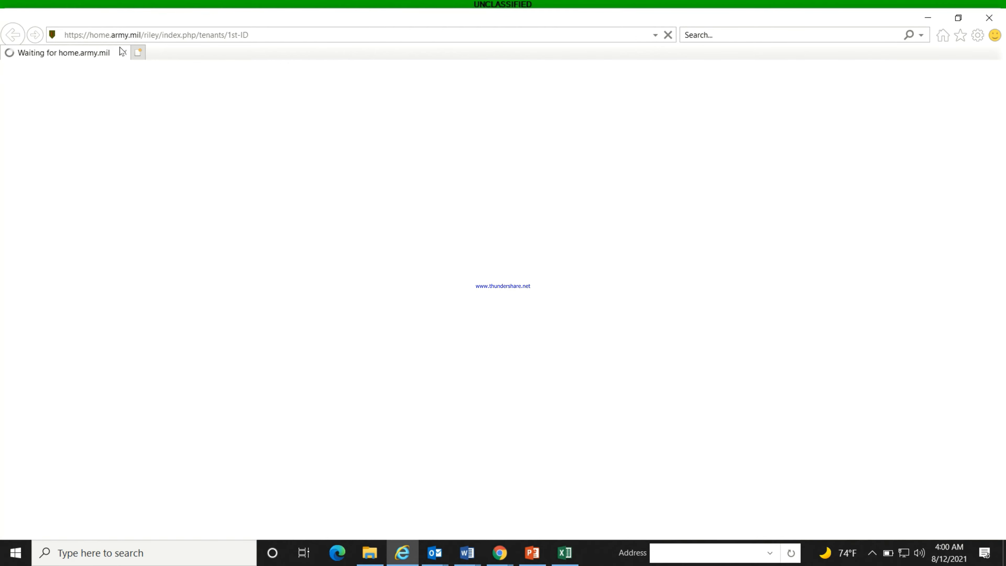
pyautogui.click(138, 53)
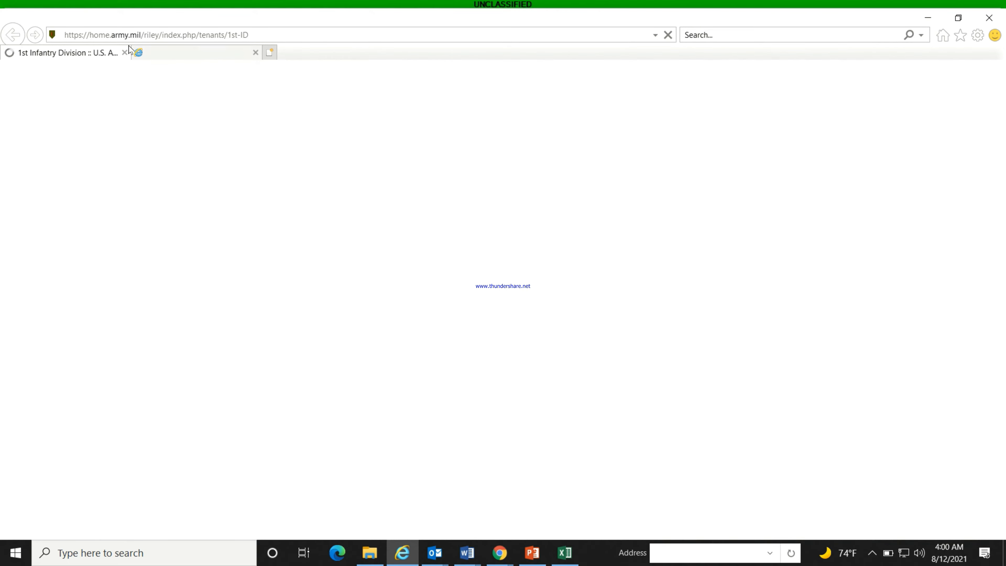
pyautogui.click(97, 34)
pyautogui.write('gd')
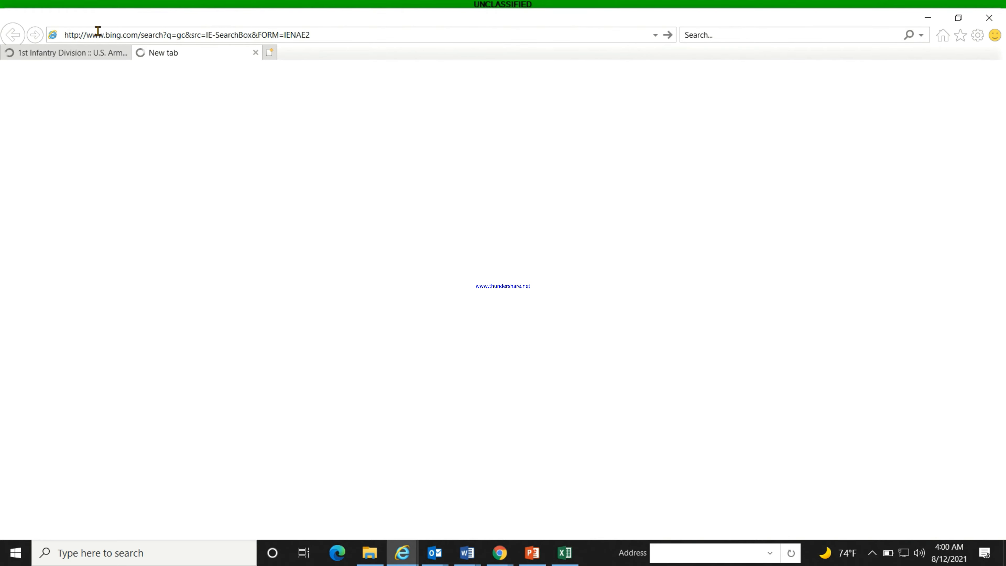
pyautogui.click(443, 548)
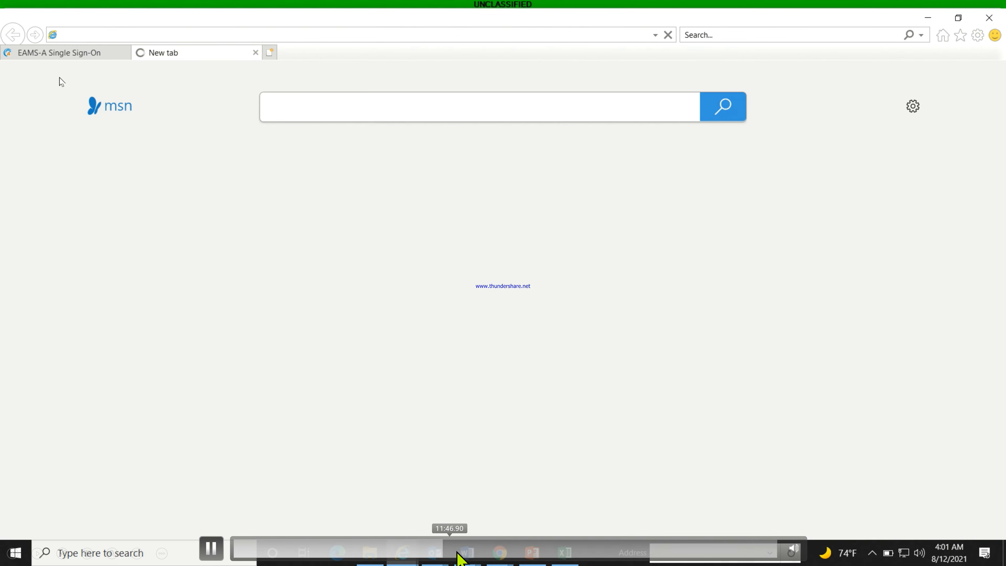
pyautogui.click(464, 553)
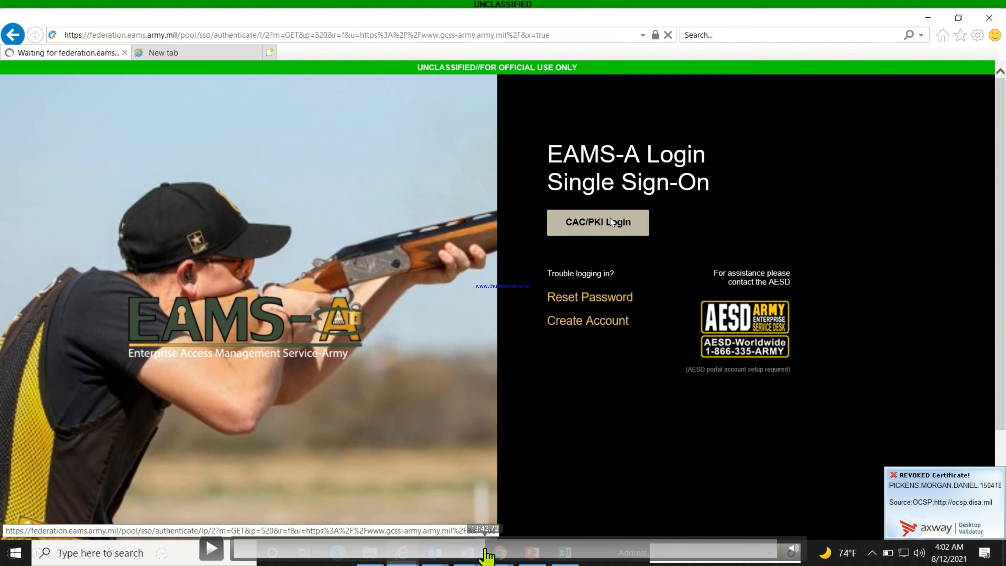
pyautogui.click(499, 550)
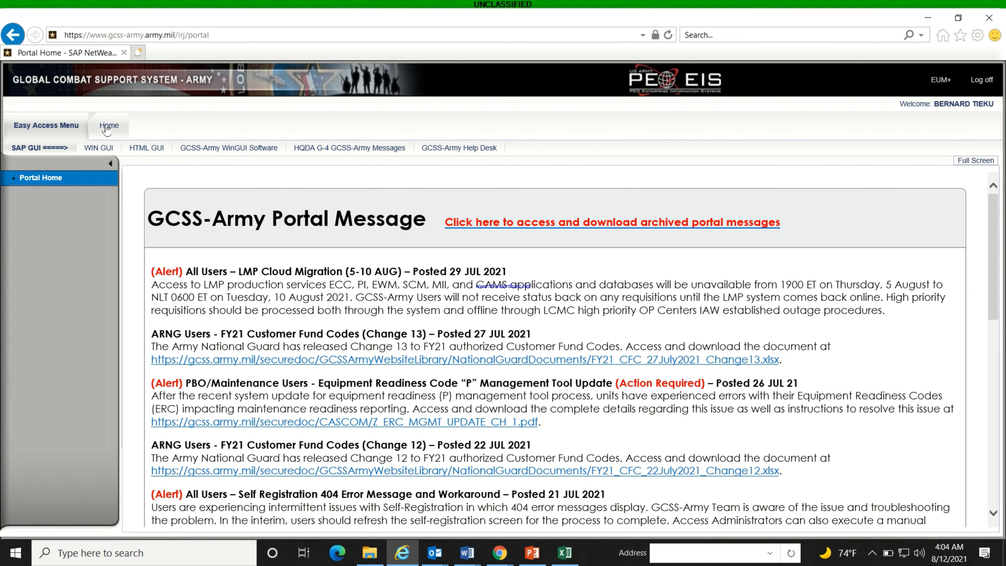
# Open the BI Launch Pad from the Unit Supply section of the GCSS-Army portal's Home area
pyautogui.click(106, 129)
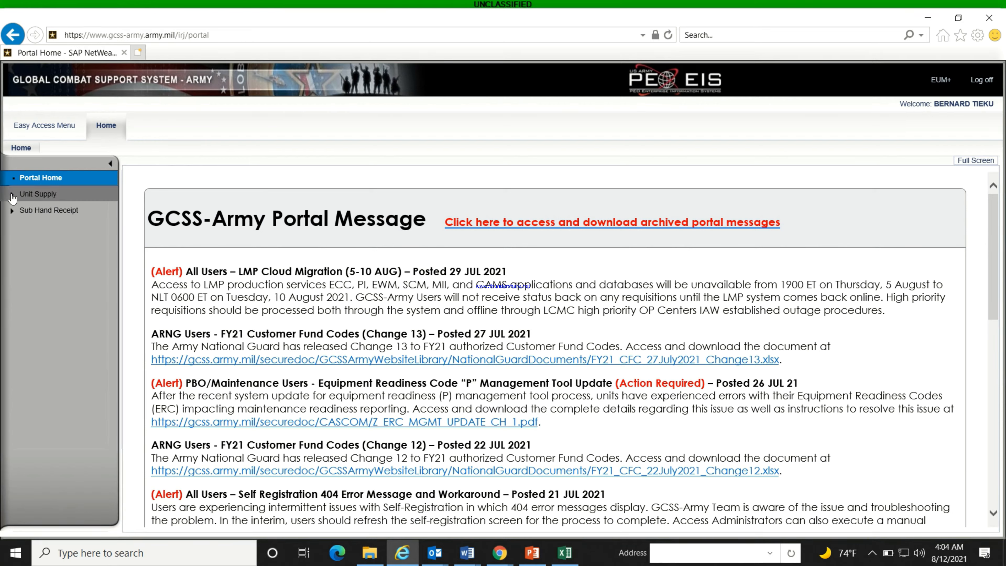
pyautogui.click(12, 196)
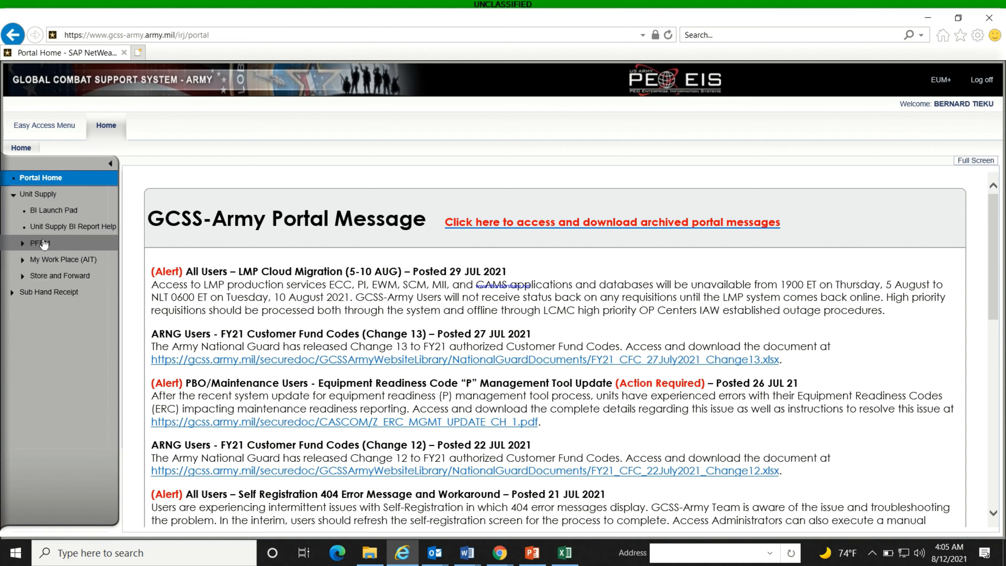
pyautogui.click(64, 211)
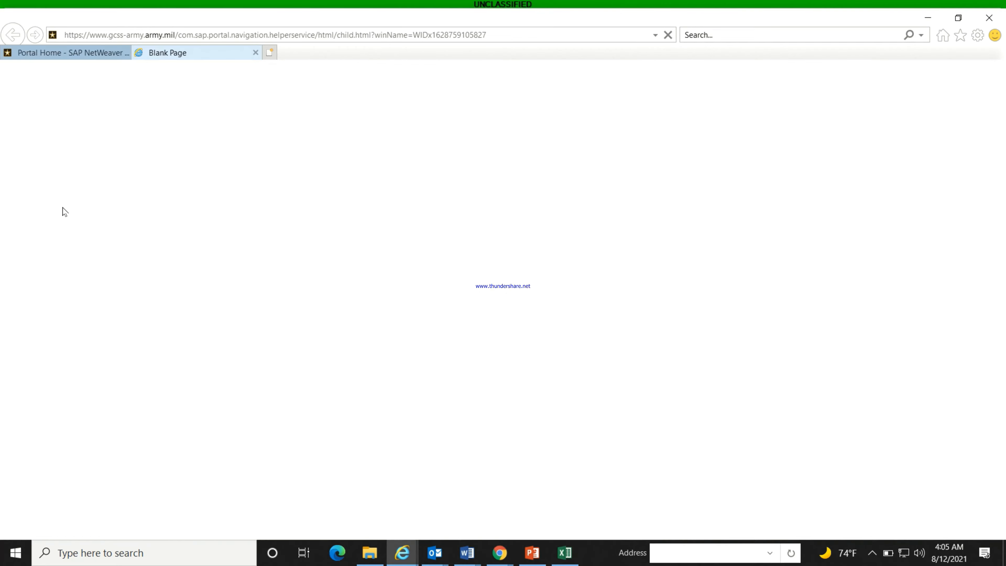
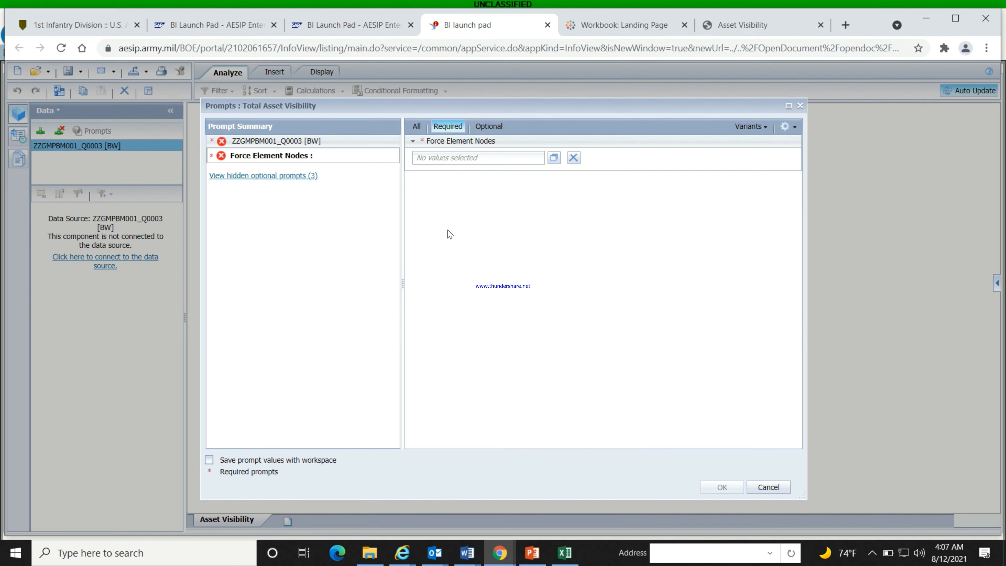
# Set the Force Element Nodes prompt to WH9TAA by searching its leaf members for wh9t
pyautogui.click(554, 158)
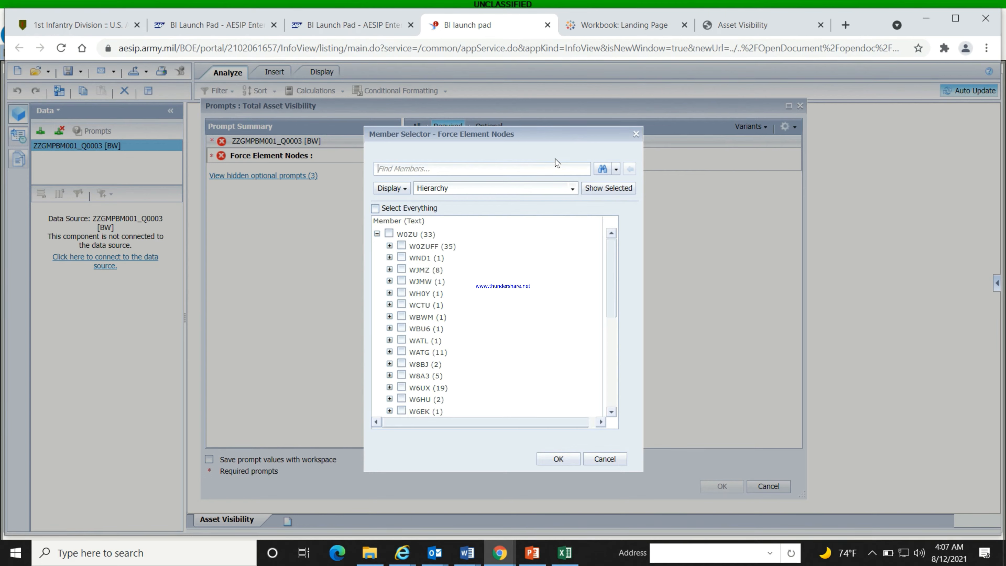
pyautogui.click(573, 190)
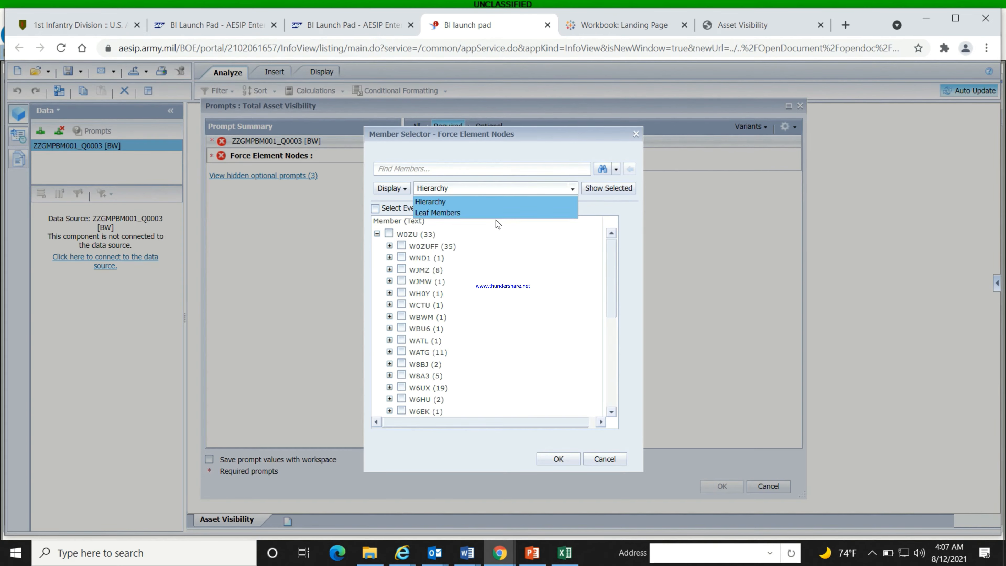
pyautogui.click(477, 216)
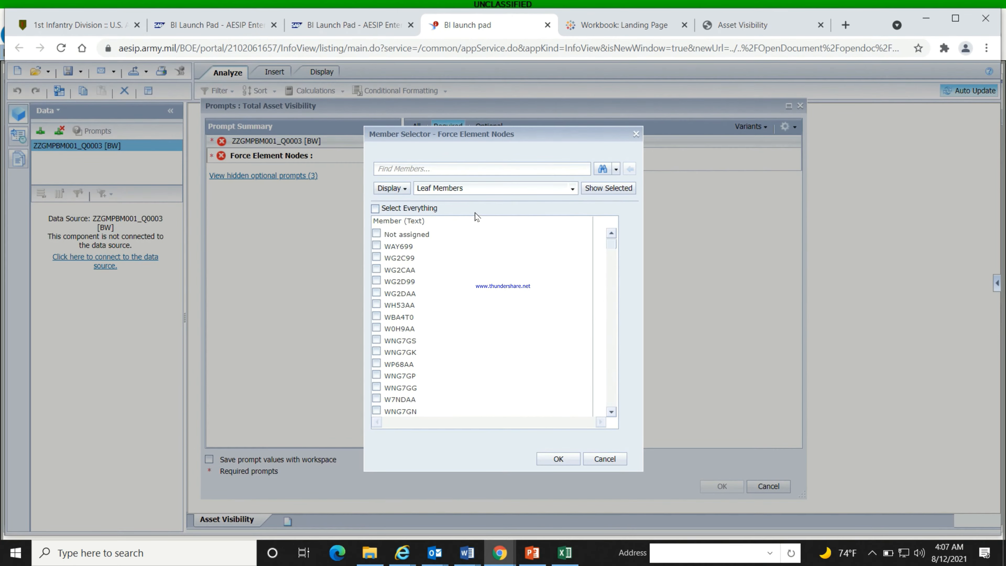
pyautogui.click(438, 167)
pyautogui.write('wh9t')
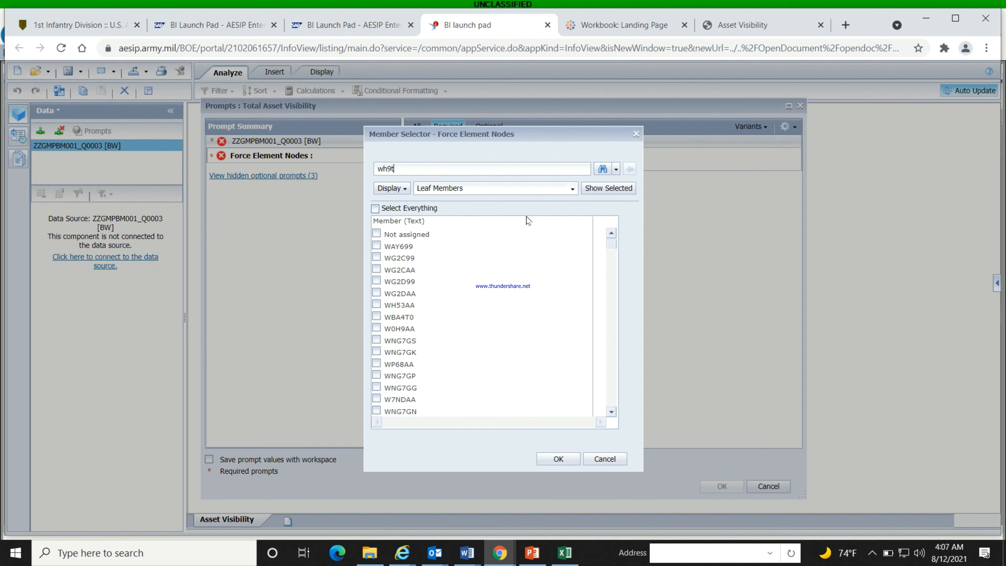
pyautogui.click(603, 169)
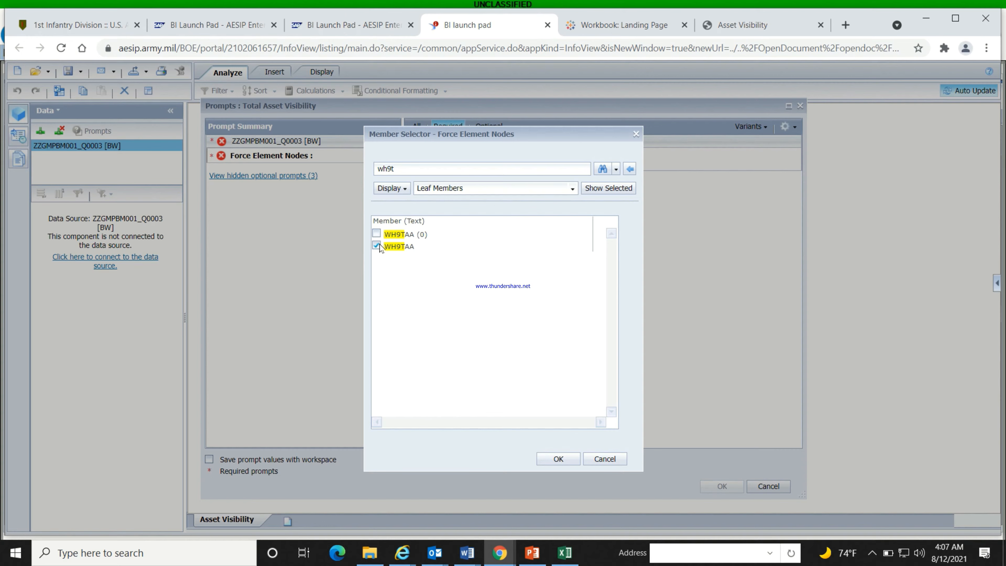
pyautogui.click(558, 459)
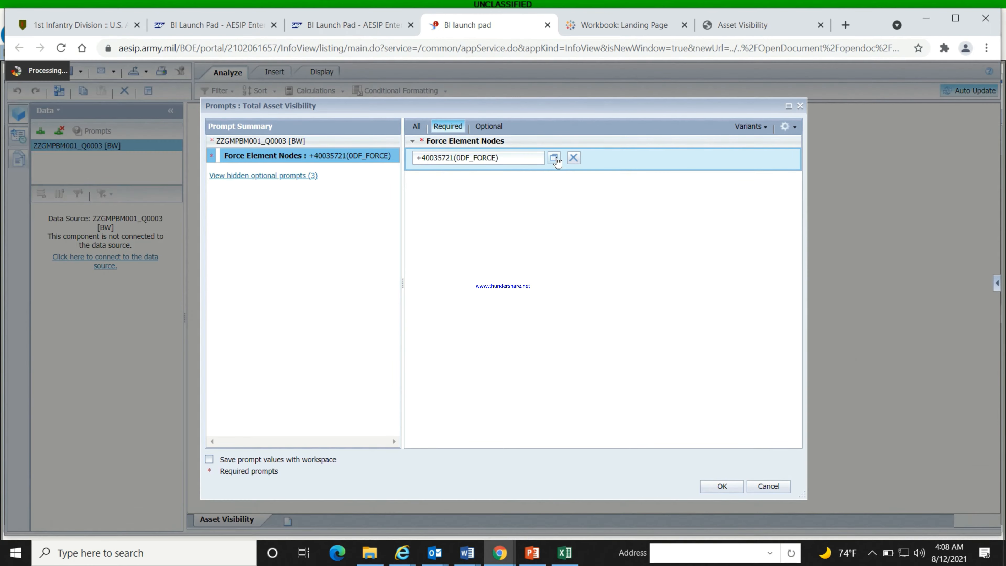
# Reopen the Force Element Nodes selection, search the leaf members for wh9t again and apply WH9TAA (0)
pyautogui.click(556, 158)
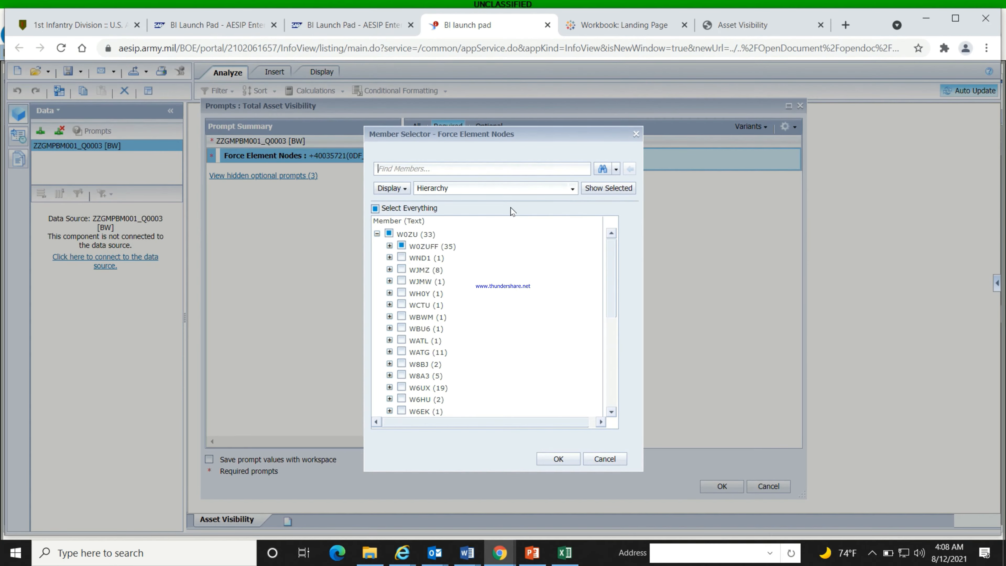
pyautogui.click(572, 189)
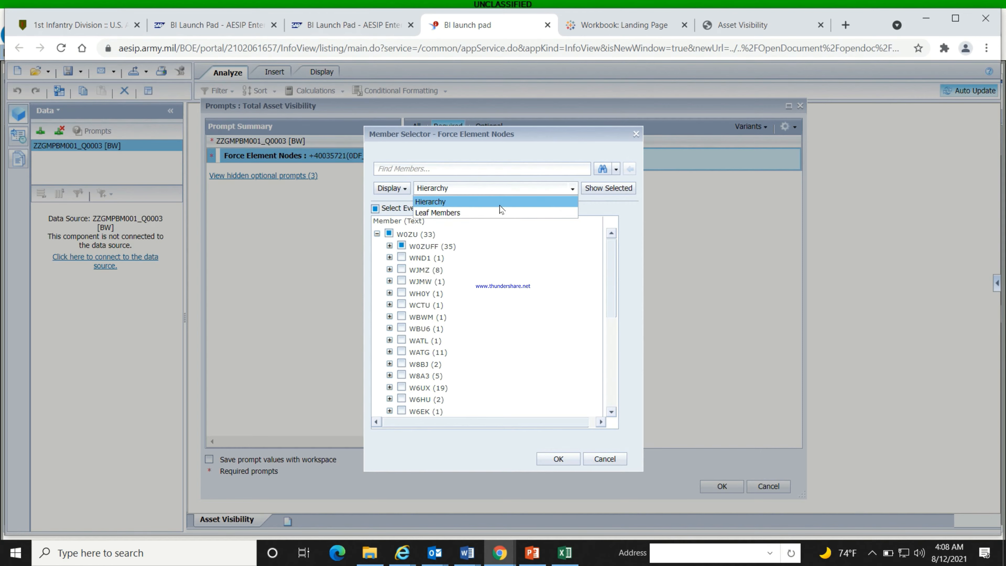
pyautogui.click(468, 214)
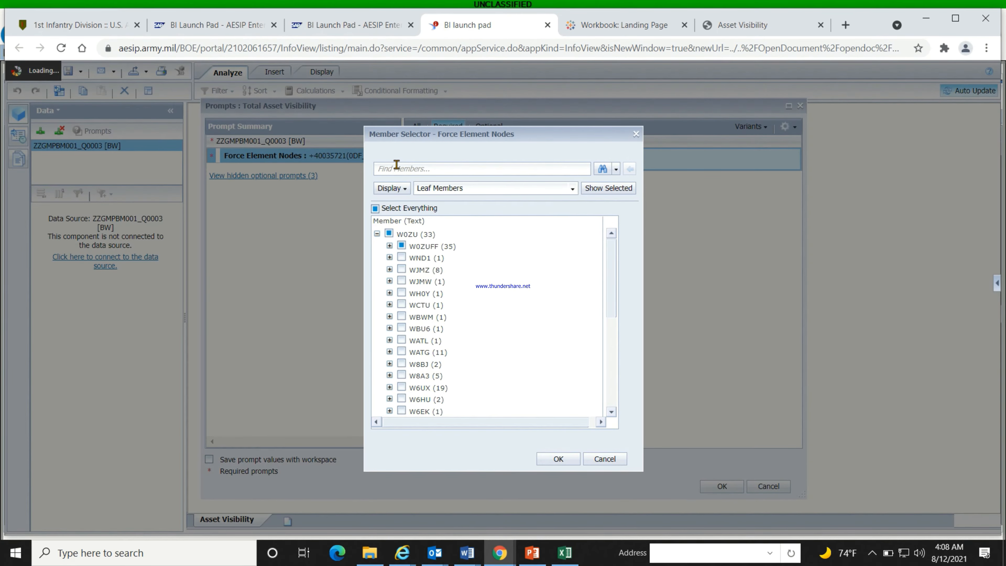
pyautogui.click(393, 164)
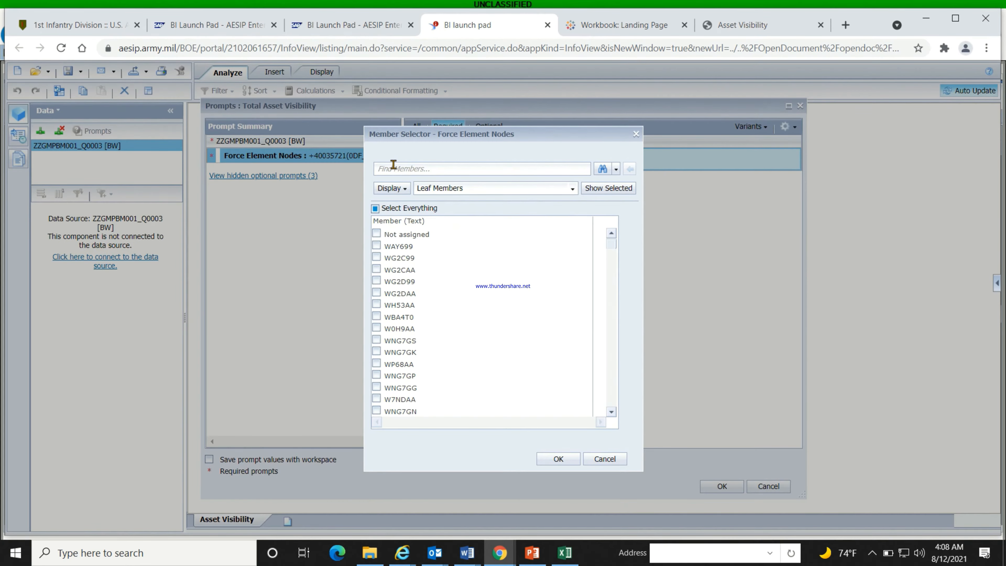
pyautogui.write('wh9t')
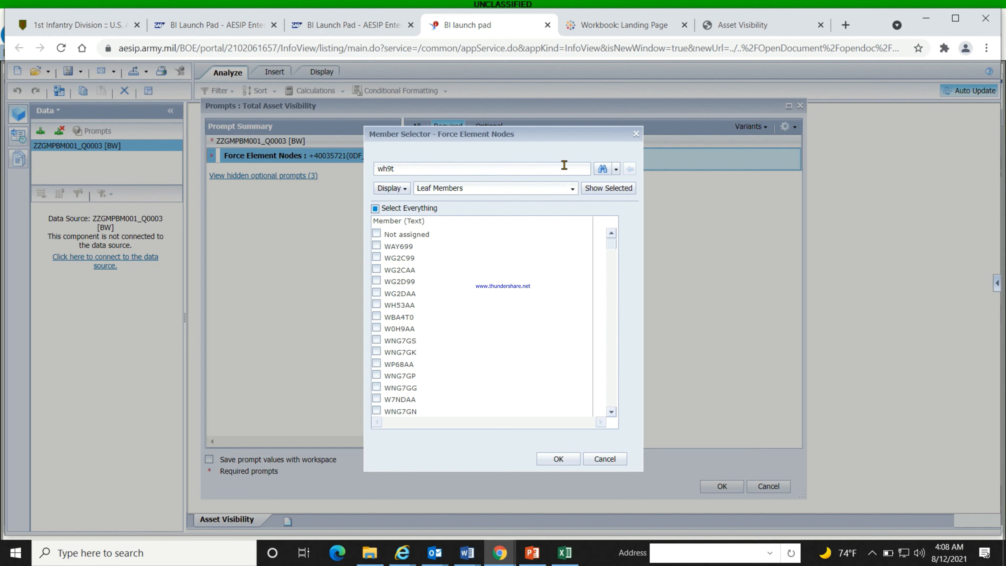
pyautogui.click(601, 170)
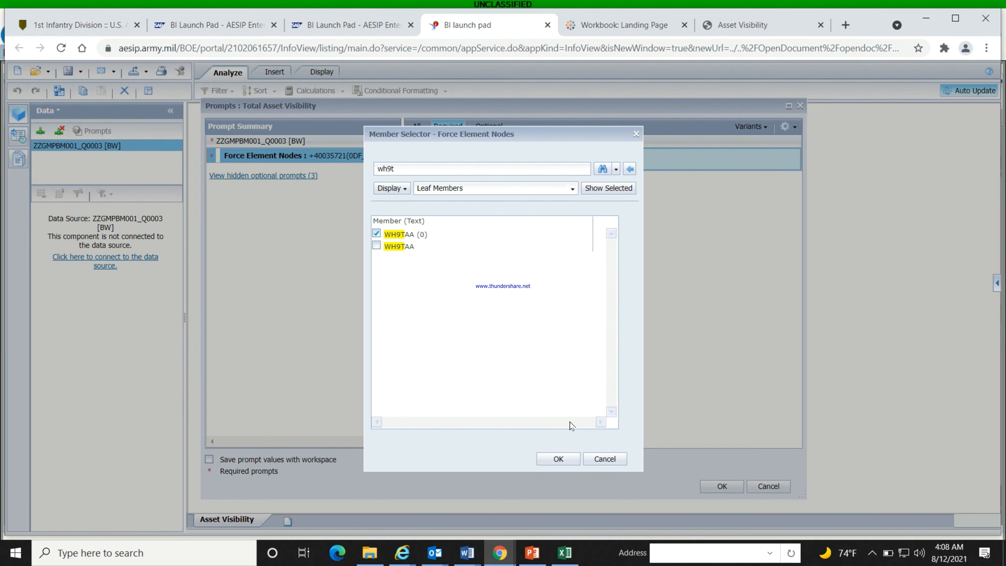
pyautogui.click(556, 459)
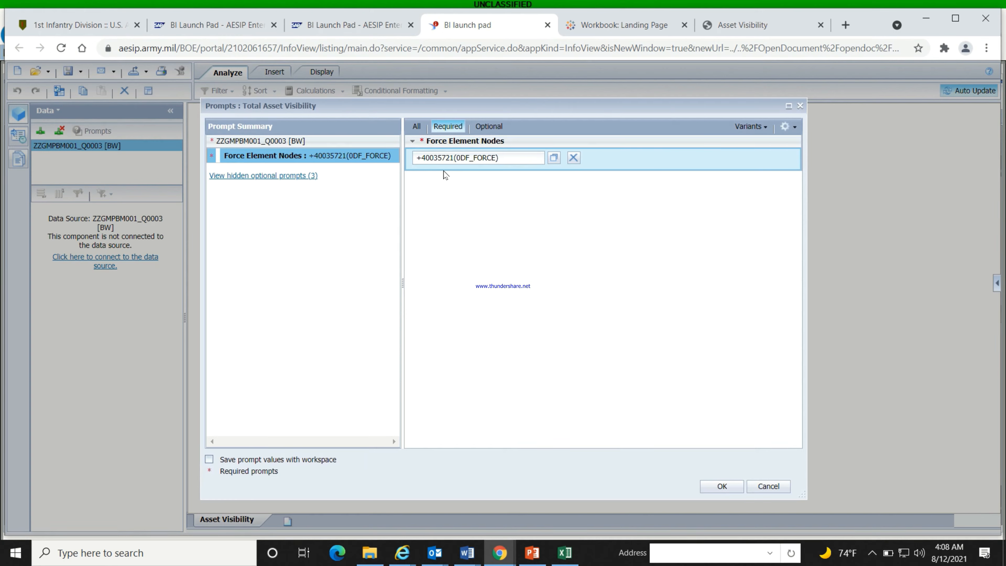
# Run the Total Asset Visibility report with the chosen prompt and add the Total Value key figure to its columns
pyautogui.click(722, 488)
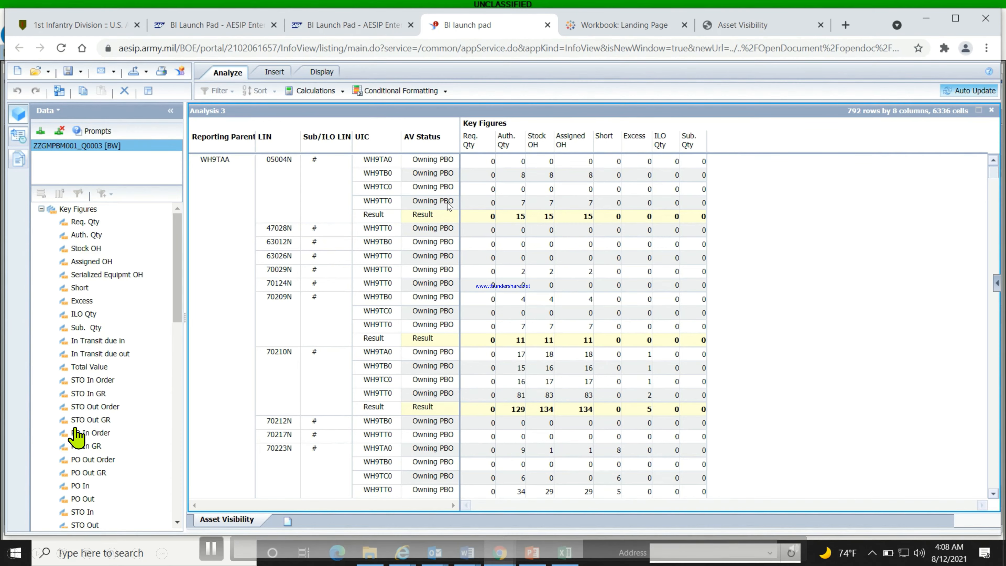
pyautogui.click(149, 91)
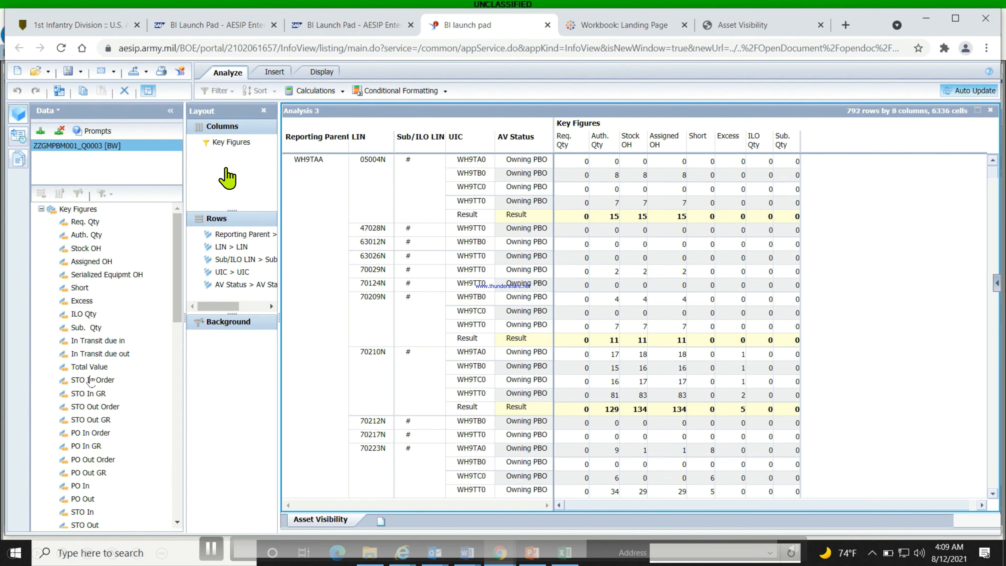
pyautogui.moveTo(90, 368); pyautogui.dragTo(237, 171)
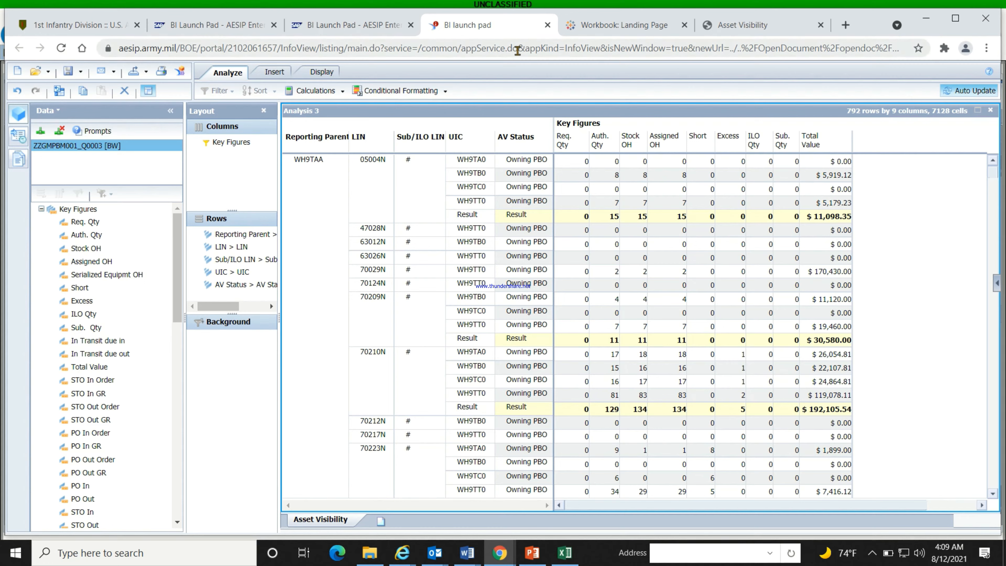
# Export Analysis 3 to Excel as Total Asset Visibility_2021-08-12_09-09-45_new in the GCSS Videos folder and open the saved workbook
pyautogui.click(133, 72)
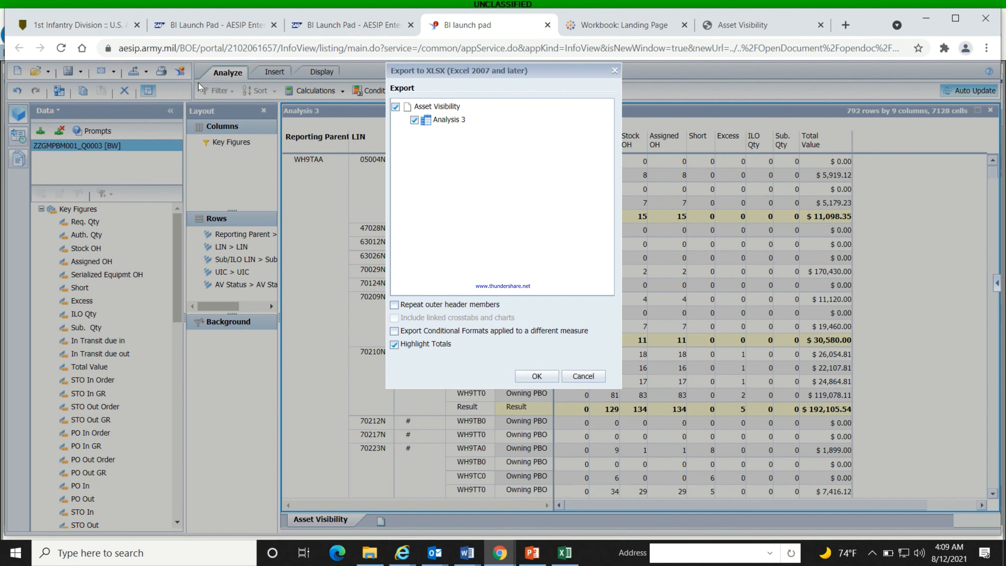
pyautogui.click(538, 375)
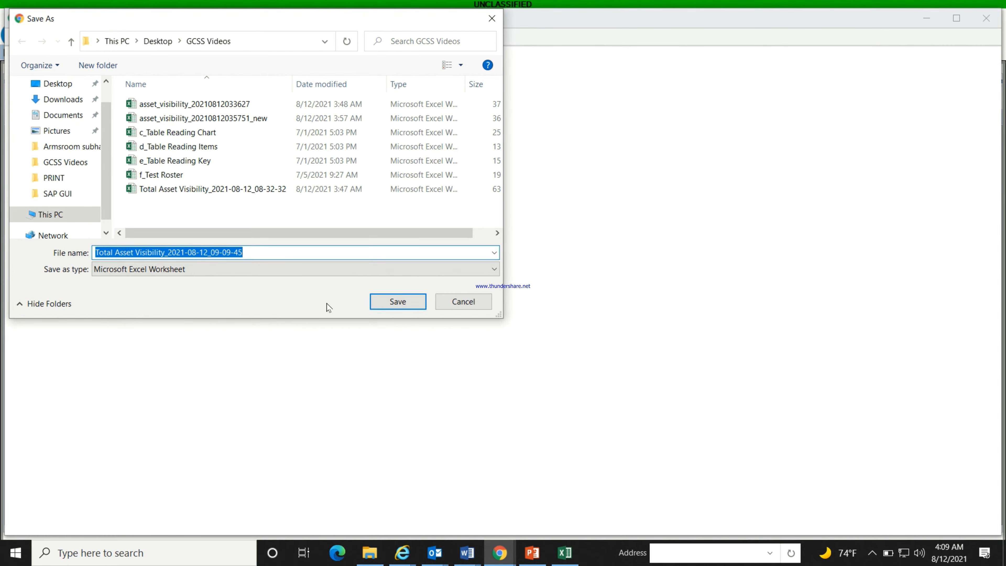
pyautogui.click(267, 253)
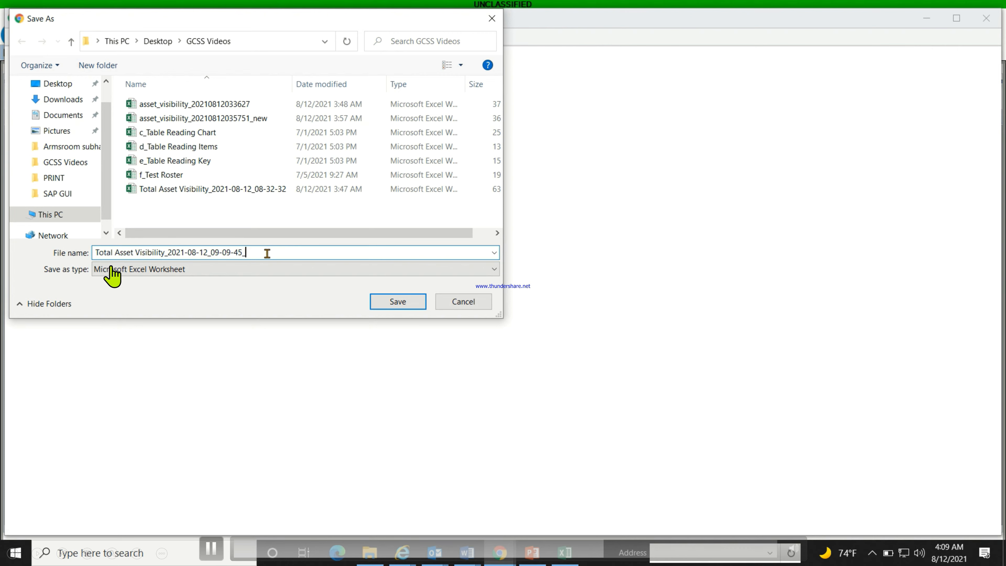
pyautogui.write('_new')
pyautogui.click(397, 302)
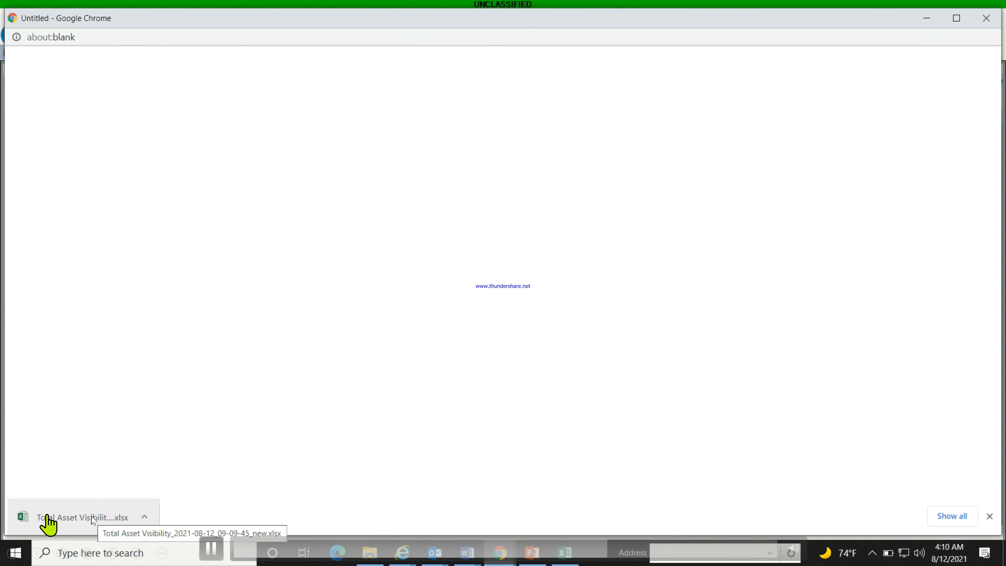
pyautogui.click(61, 510)
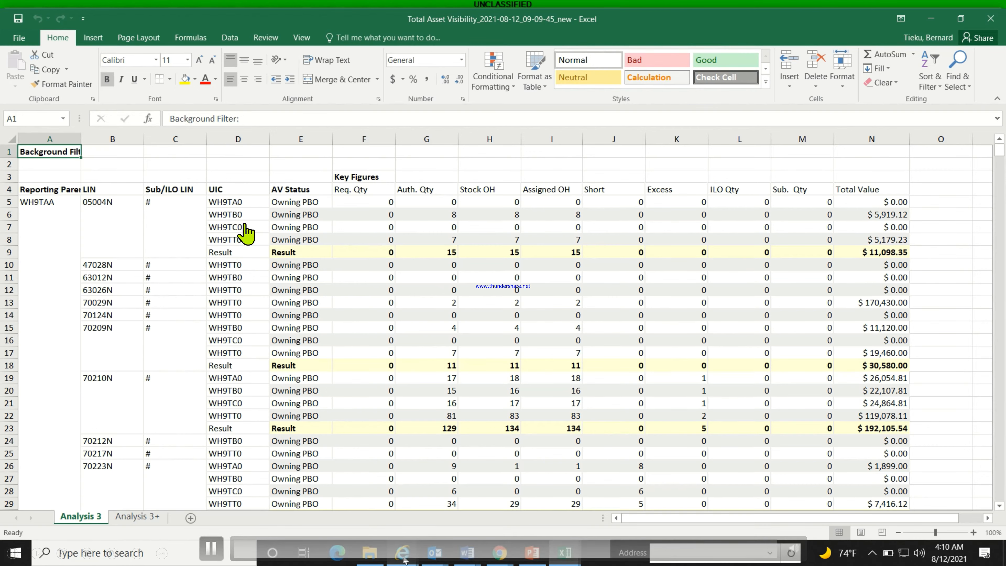
# Switch to the GCSS-Army BI Launch Pad in Internet Explorer and open Total Asset Visibility under Property Accountability
pyautogui.moveTo(404, 558)
pyautogui.moveTo(460, 524)
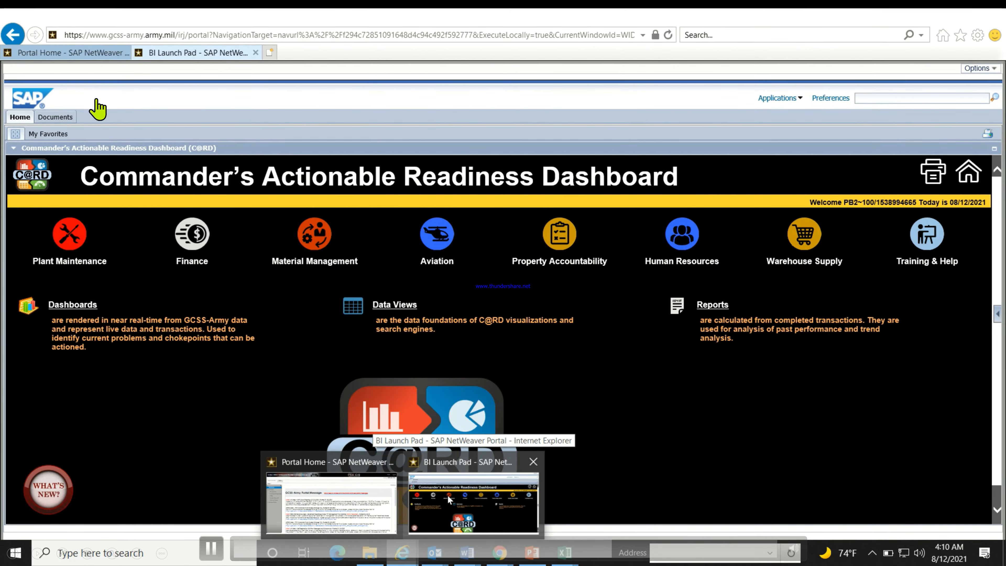
pyautogui.click(467, 495)
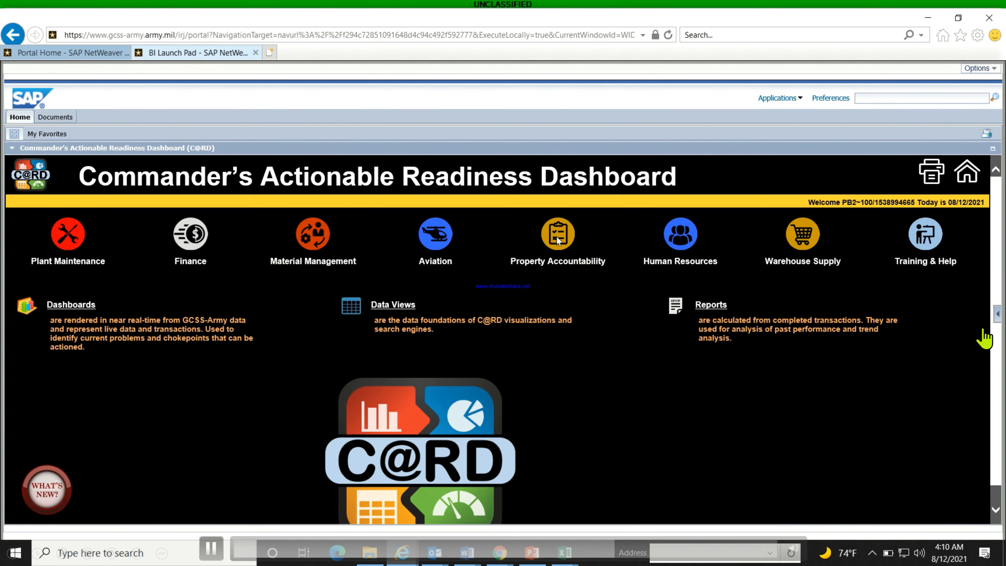
pyautogui.click(557, 241)
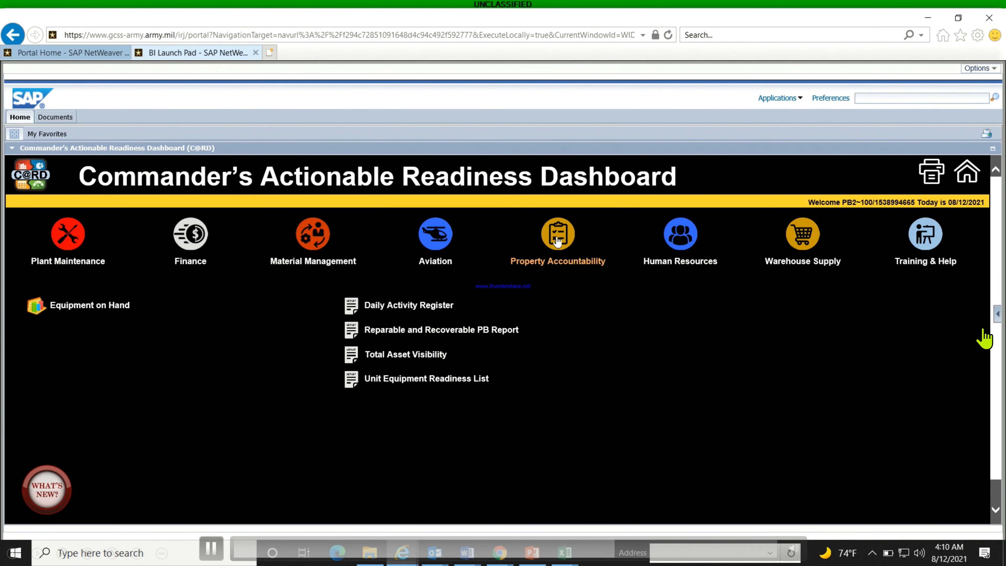
pyautogui.click(394, 355)
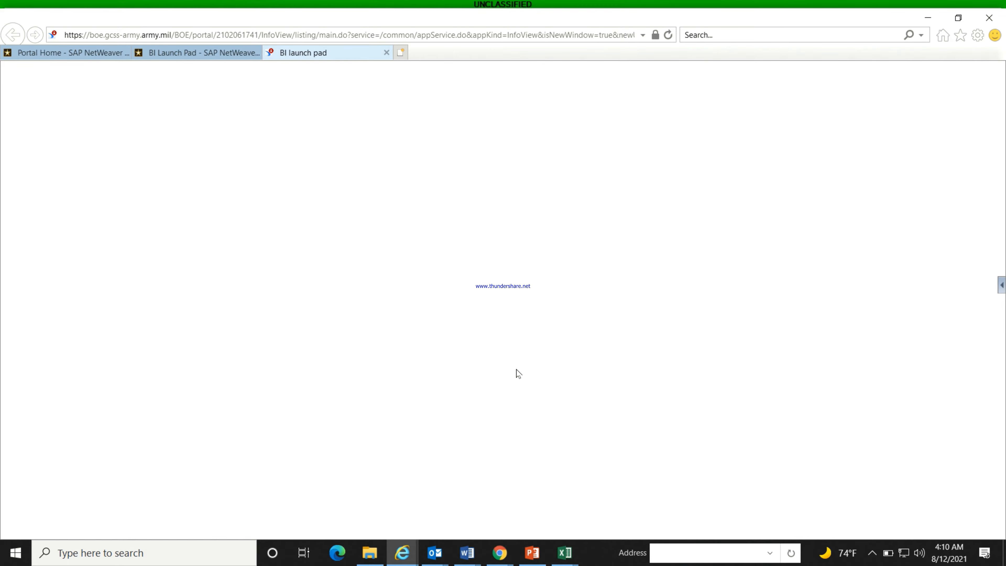
pyautogui.click(565, 553)
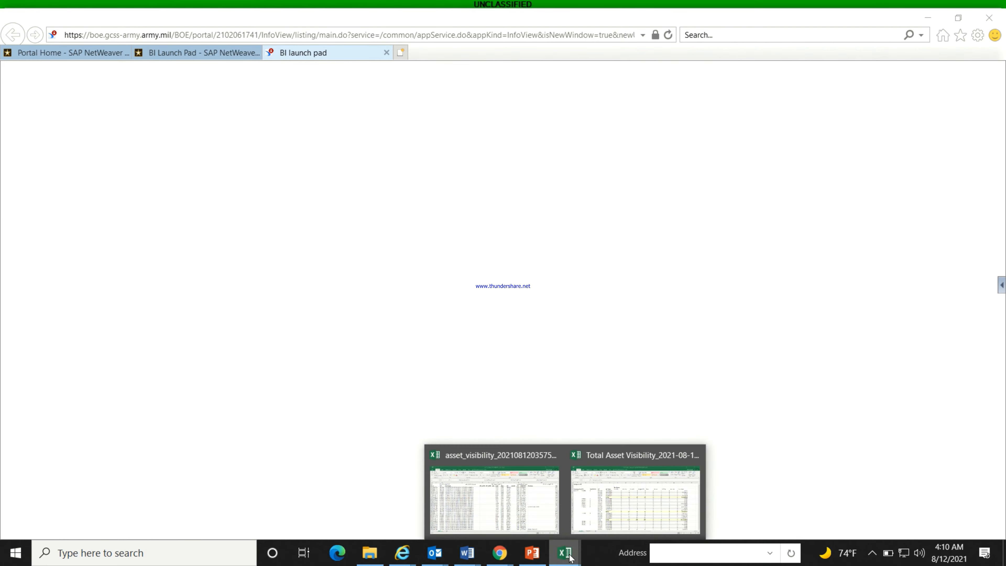
pyautogui.click(495, 498)
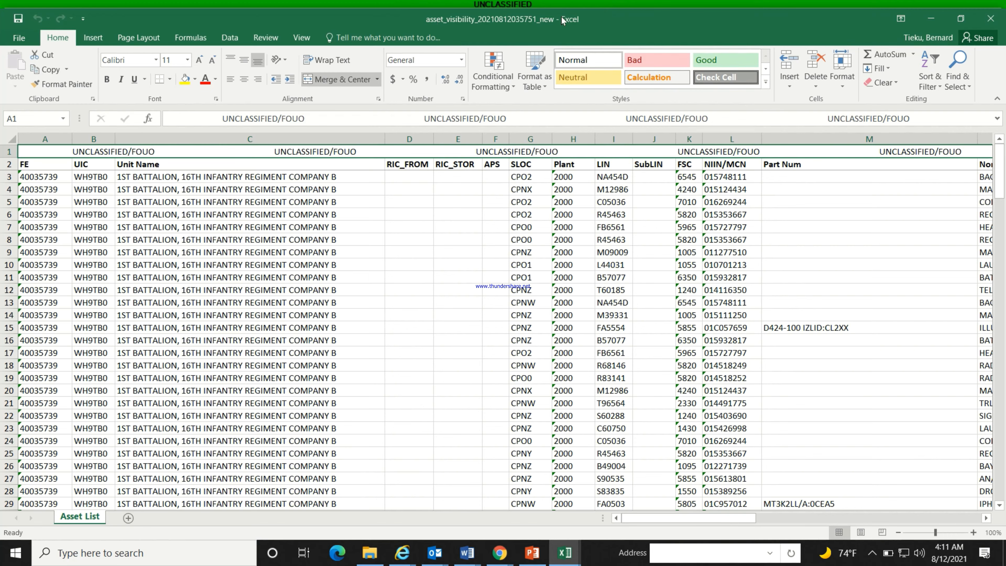
pyautogui.click(564, 552)
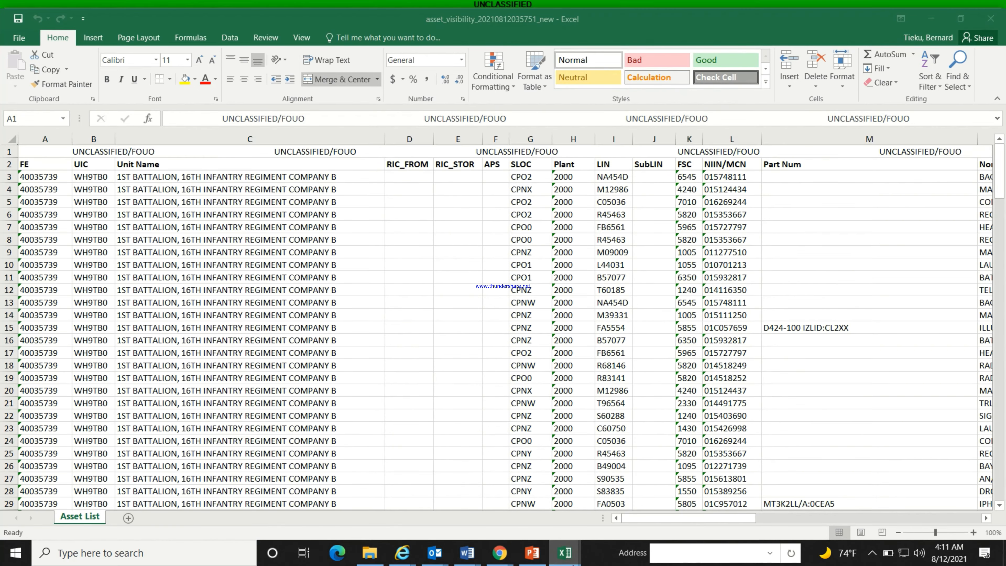
pyautogui.click(629, 501)
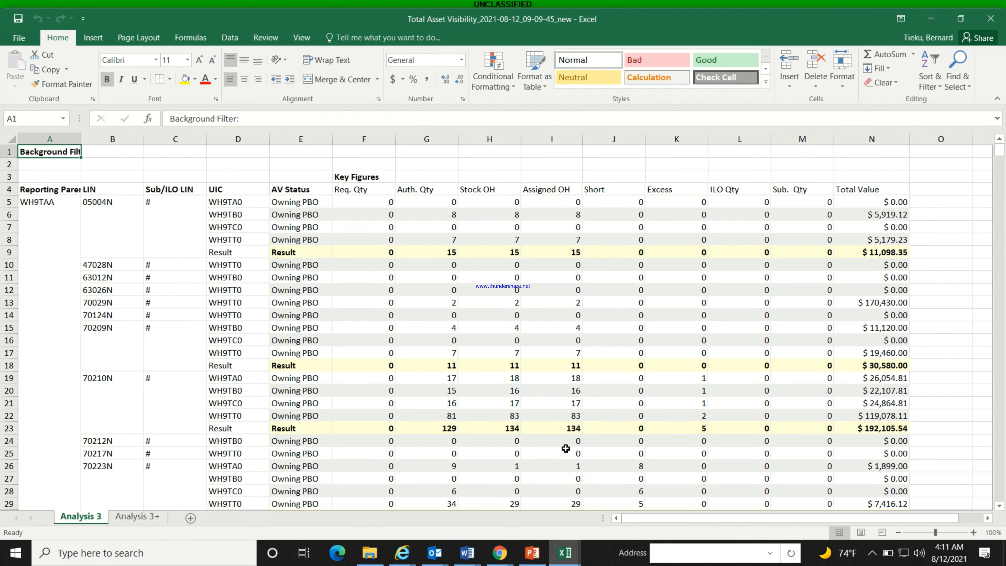
pyautogui.moveTo(565, 554)
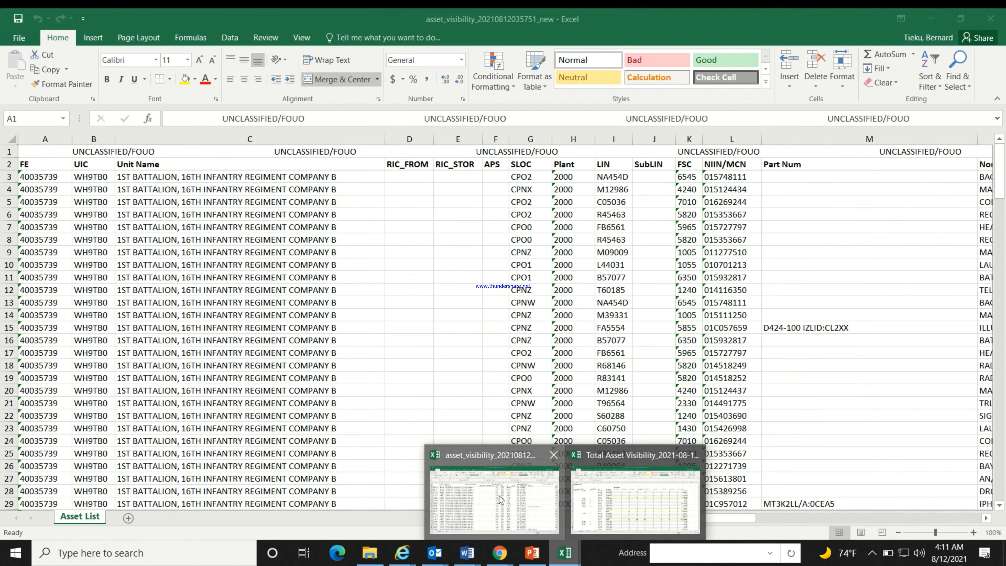
pyautogui.click(500, 495)
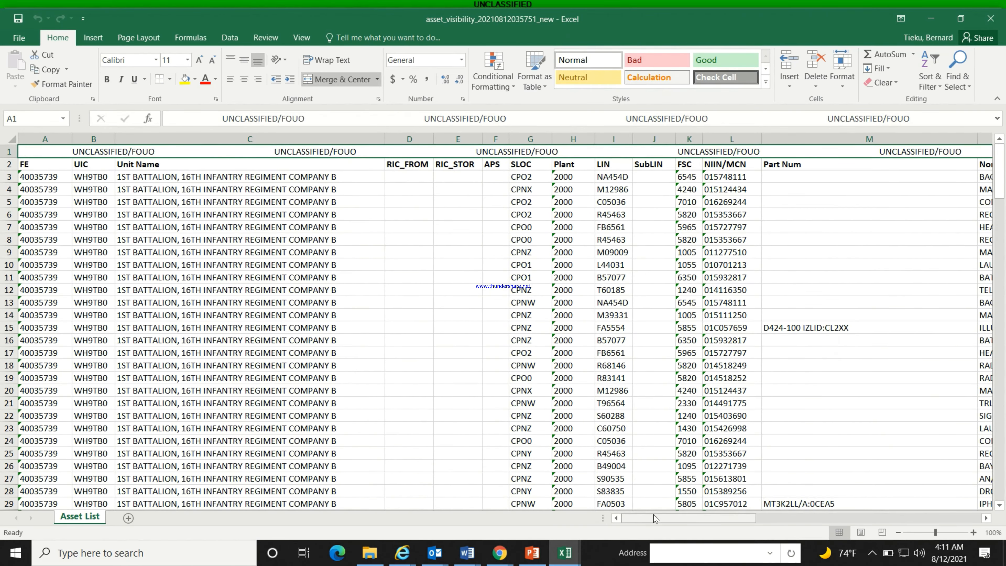
pyautogui.moveTo(654, 518); pyautogui.dragTo(756, 511)
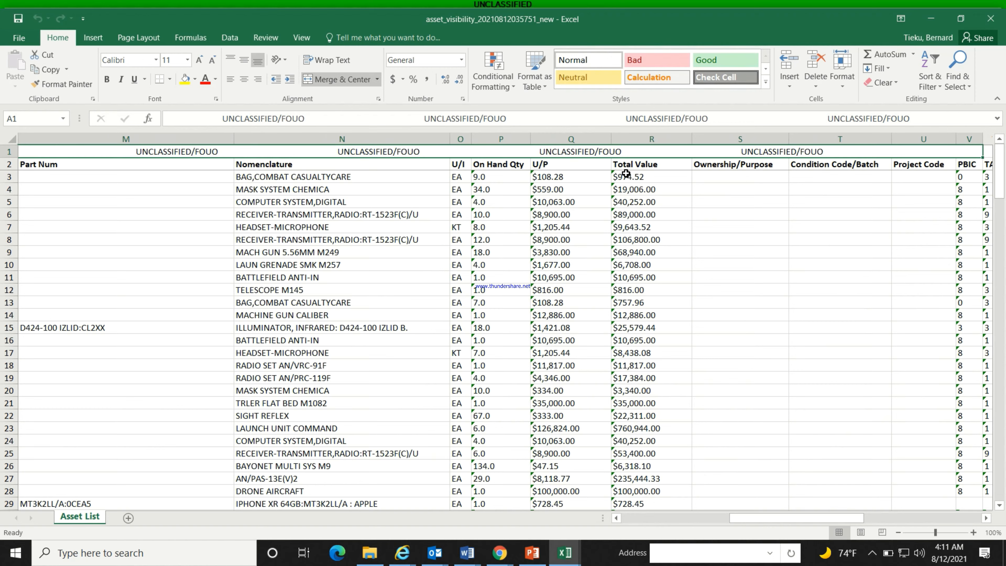
pyautogui.moveTo(626, 174)
pyautogui.mouseDown()
pyautogui.moveTo(633, 248)
pyautogui.moveTo(632, 164)
pyautogui.moveTo(632, 177)
pyautogui.mouseUp()
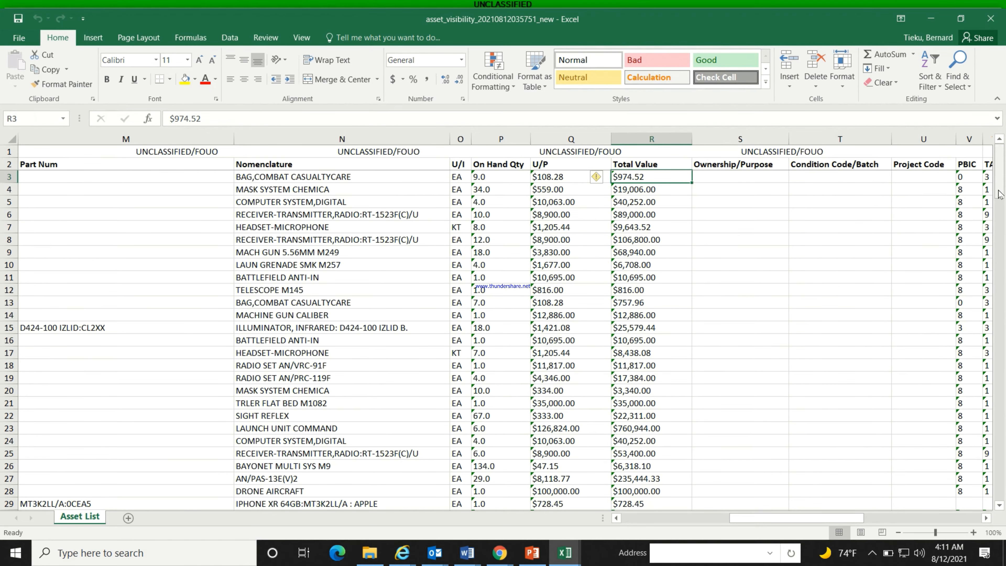
pyautogui.moveTo(1000, 191); pyautogui.dragTo(989, 457)
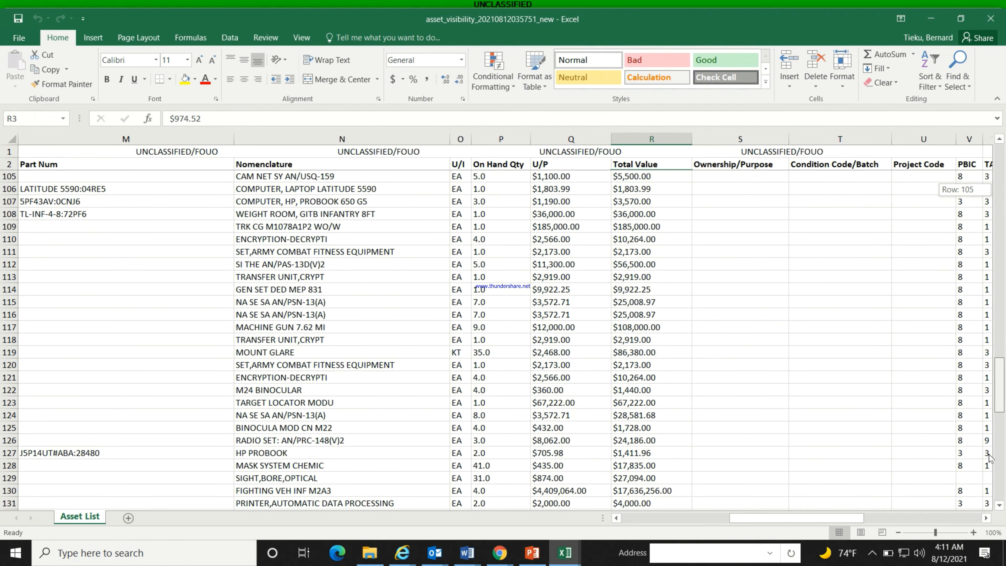
pyautogui.moveTo(989, 500); pyautogui.dragTo(995, 507)
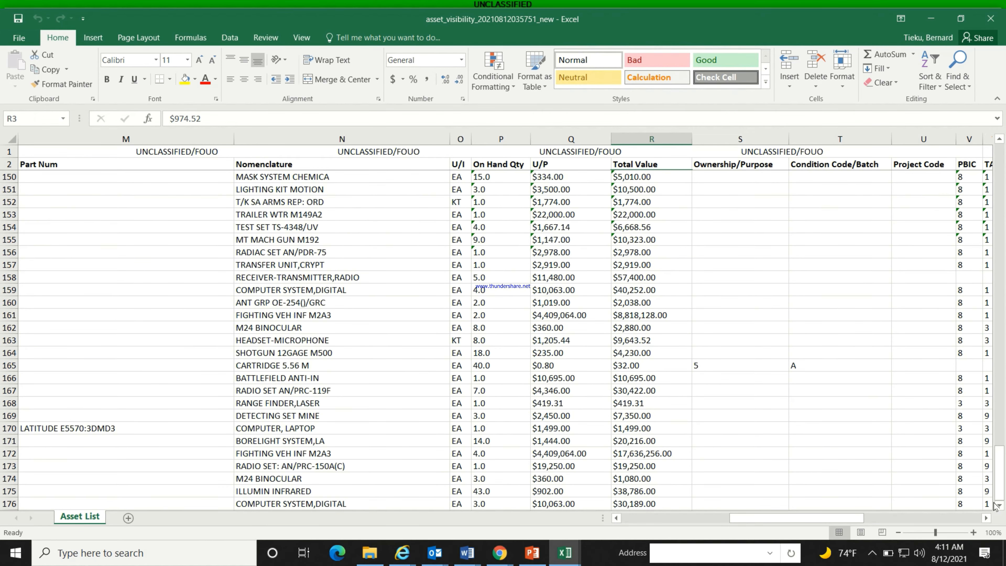
pyautogui.scroll(-1, 688, 420)
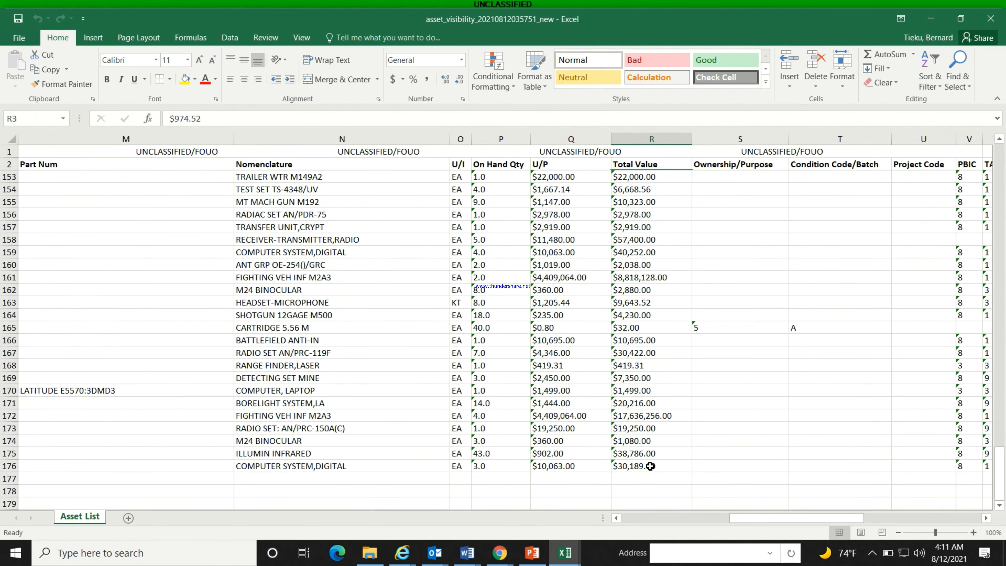
# Try to total the Total Value column in cell R177 with AutoSum, and undo the empty formula
pyautogui.click(639, 479)
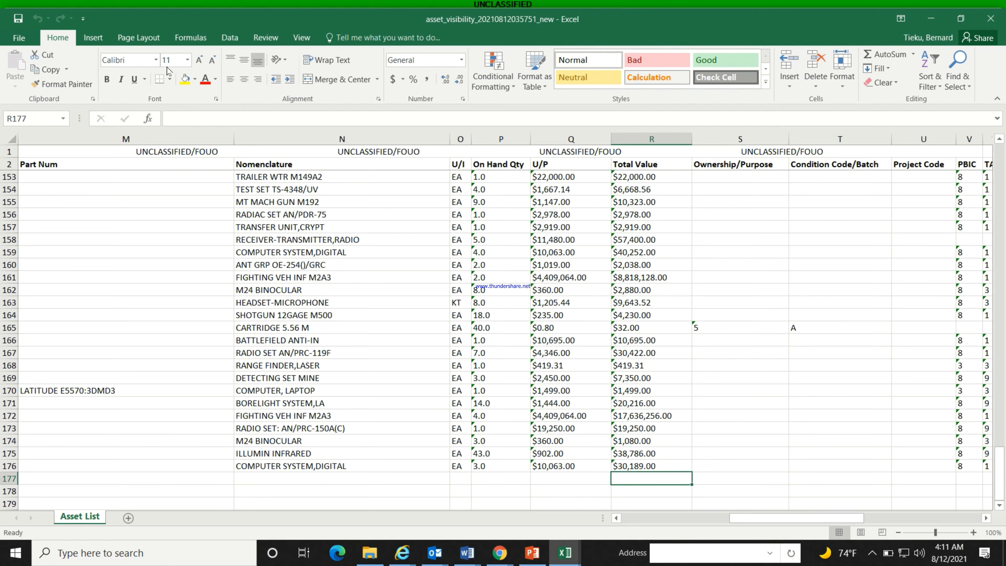
pyautogui.click(185, 39)
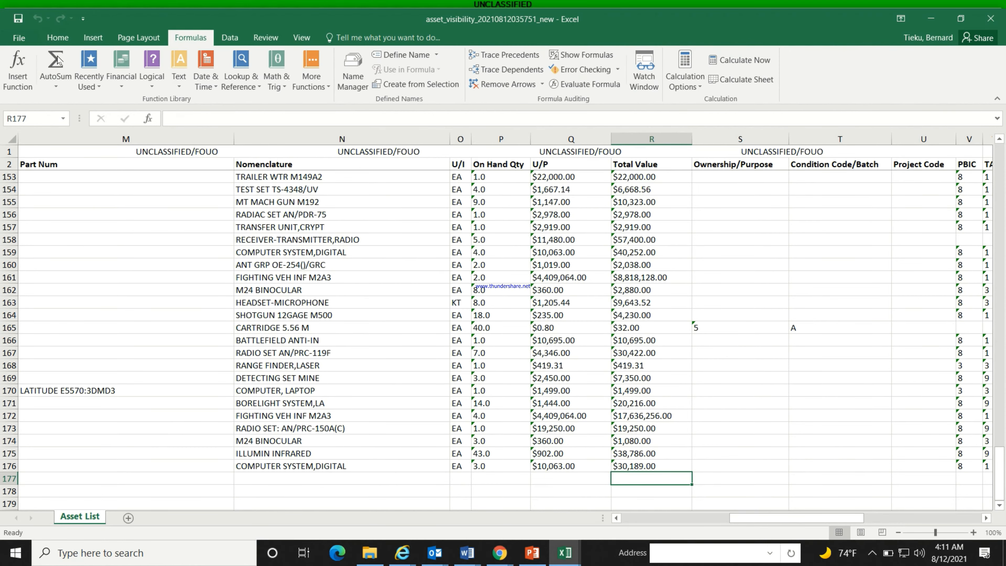
pyautogui.click(56, 63)
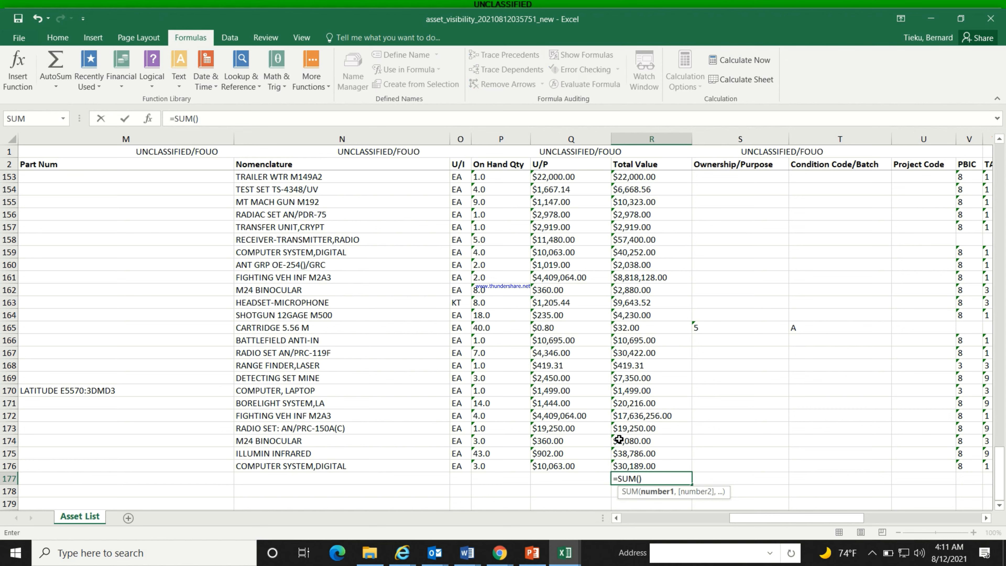
pyautogui.press('Return')
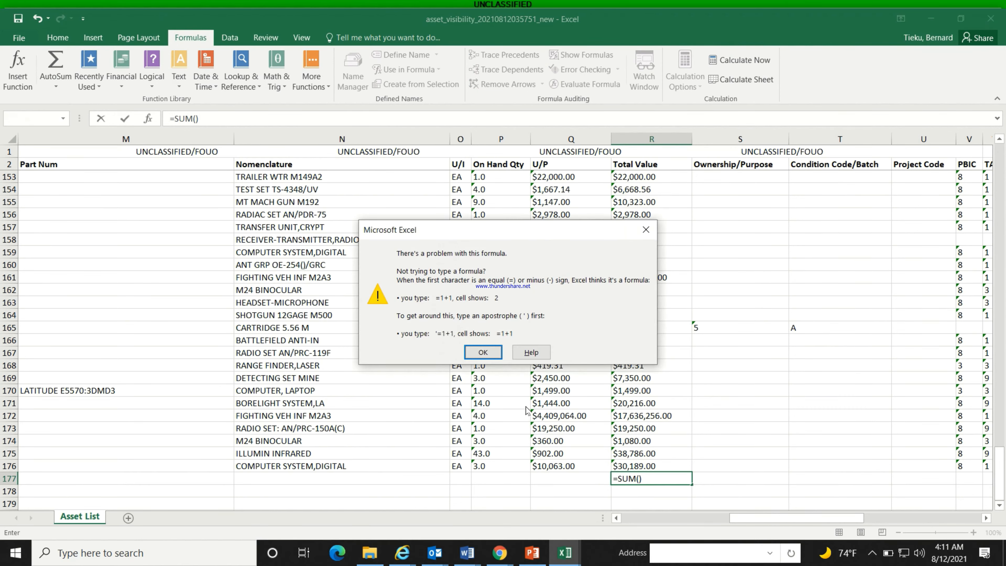
pyautogui.click(484, 352)
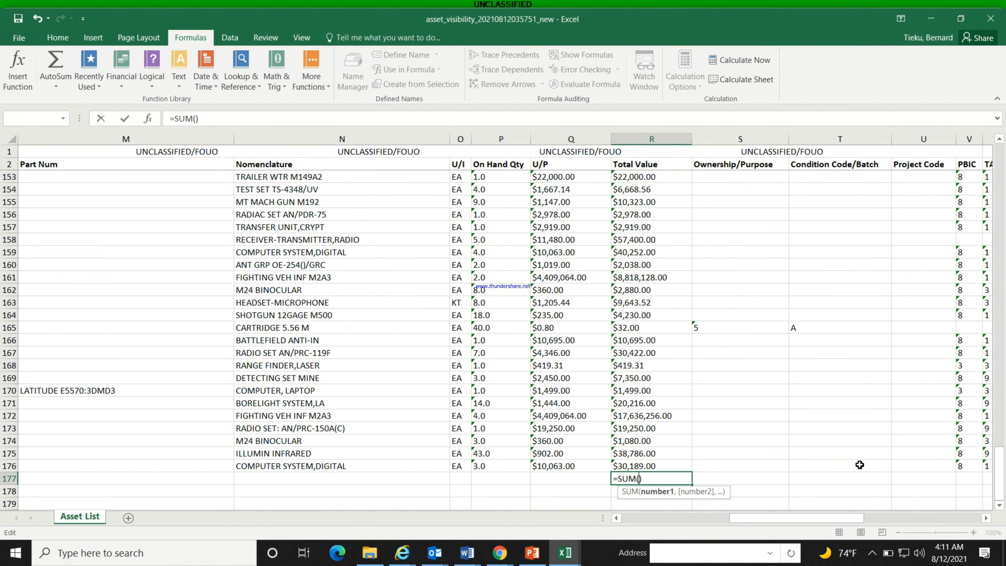
pyautogui.click(38, 18)
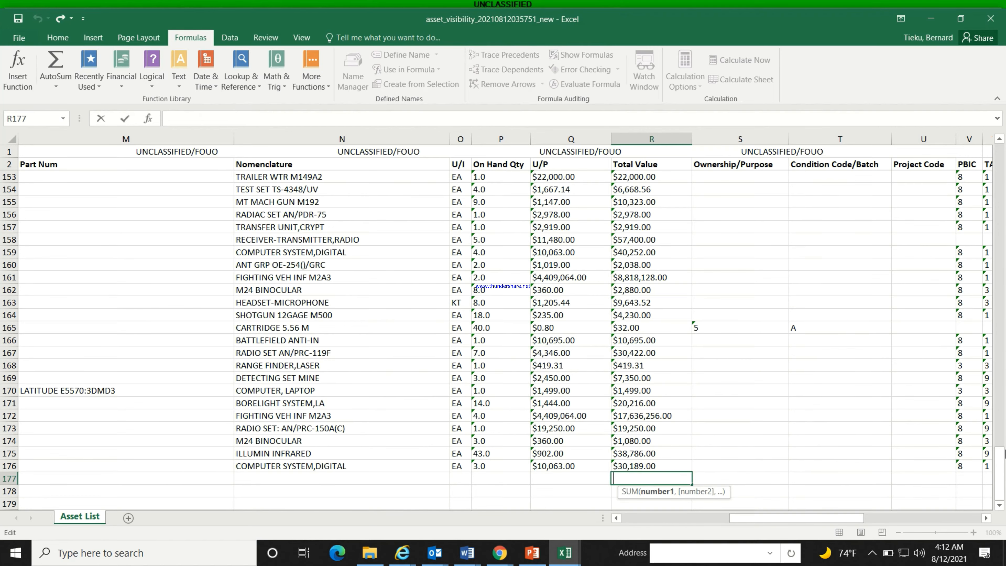
# Convert the Total Value entries stored as text in cells R3 through R176 to numbers
pyautogui.moveTo(1004, 452); pyautogui.dragTo(994, 146)
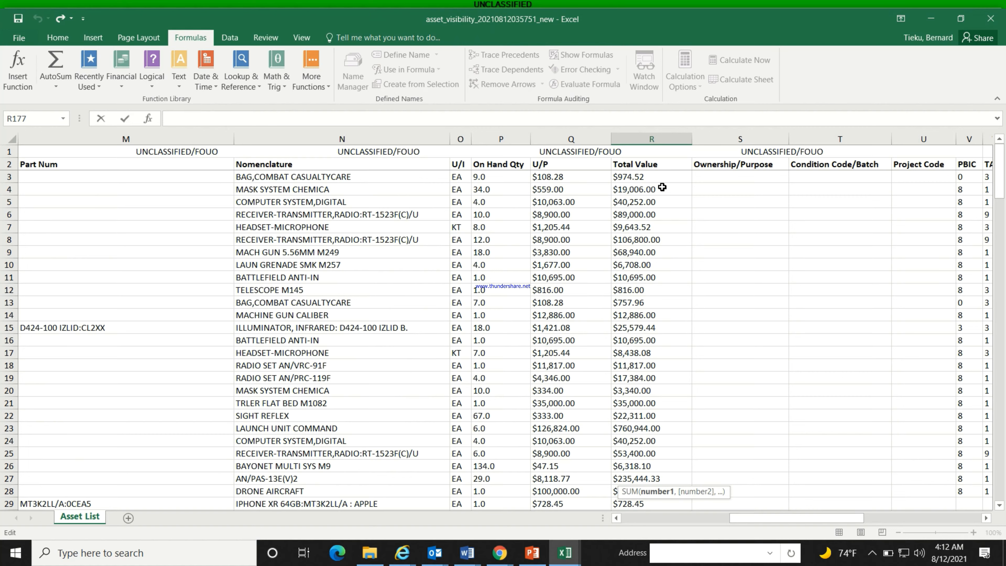
pyautogui.click(650, 180)
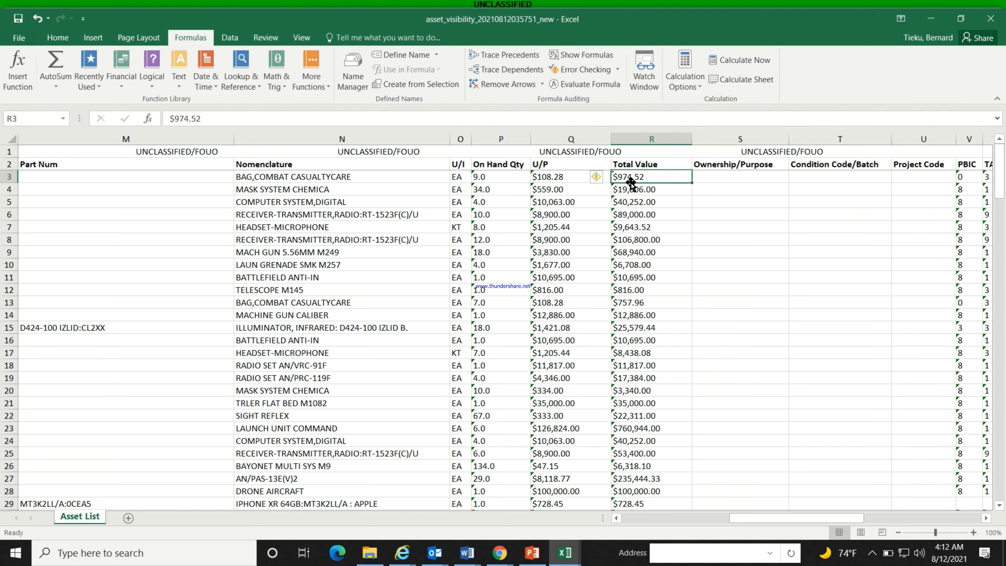
pyautogui.click(607, 178)
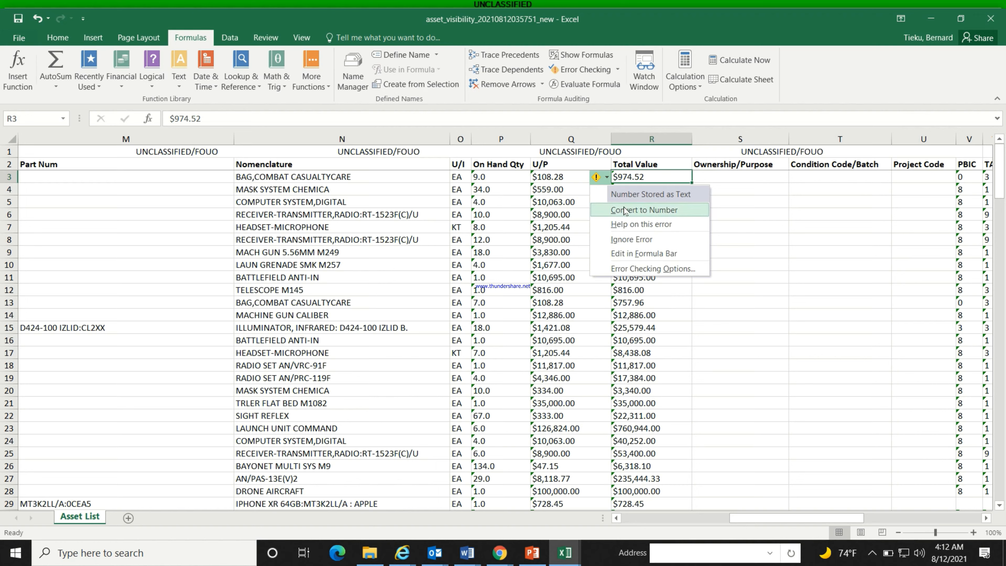
pyautogui.click(663, 211)
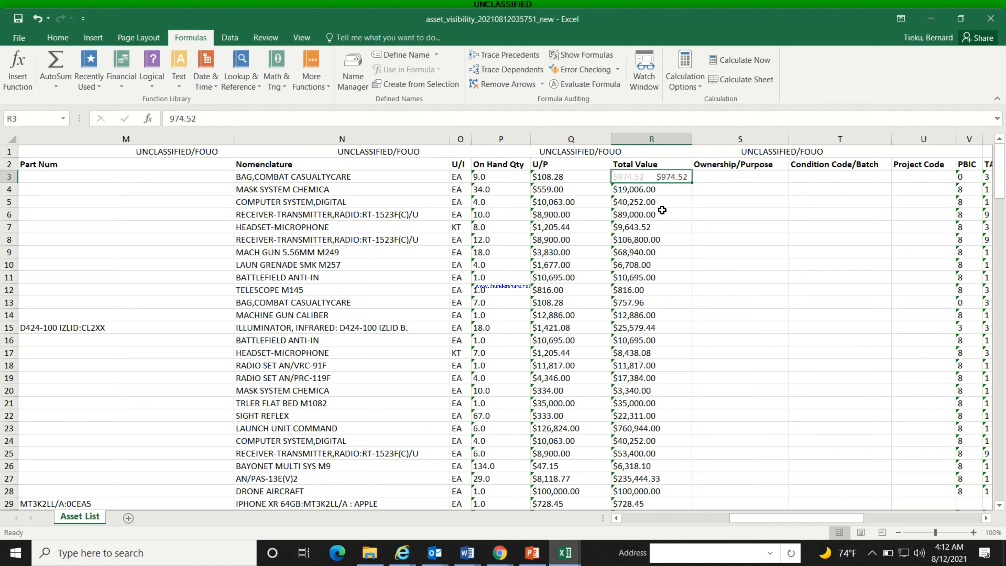
pyautogui.click(645, 190)
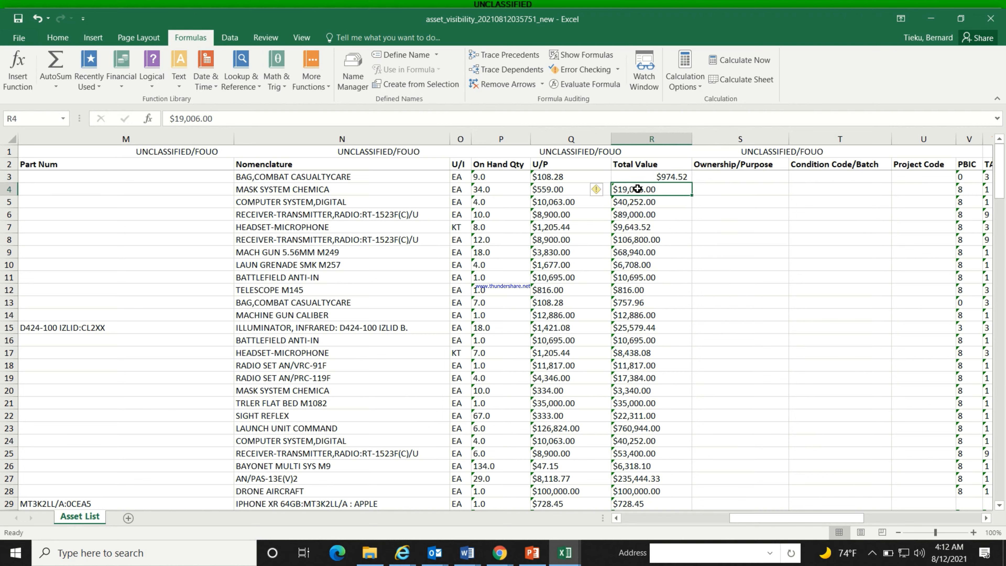
pyautogui.moveTo(637, 203); pyautogui.dragTo(645, 466)
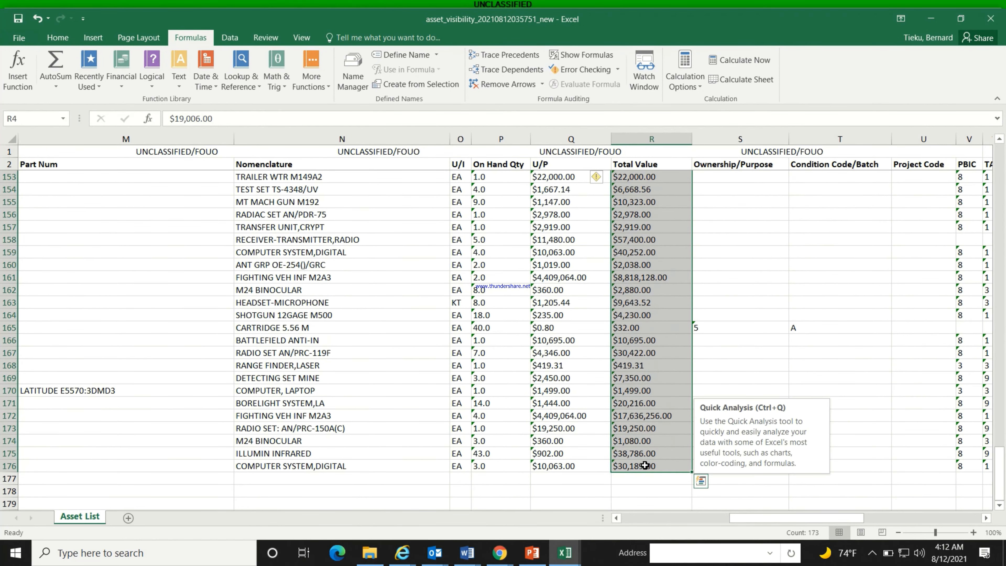
pyautogui.click(607, 178)
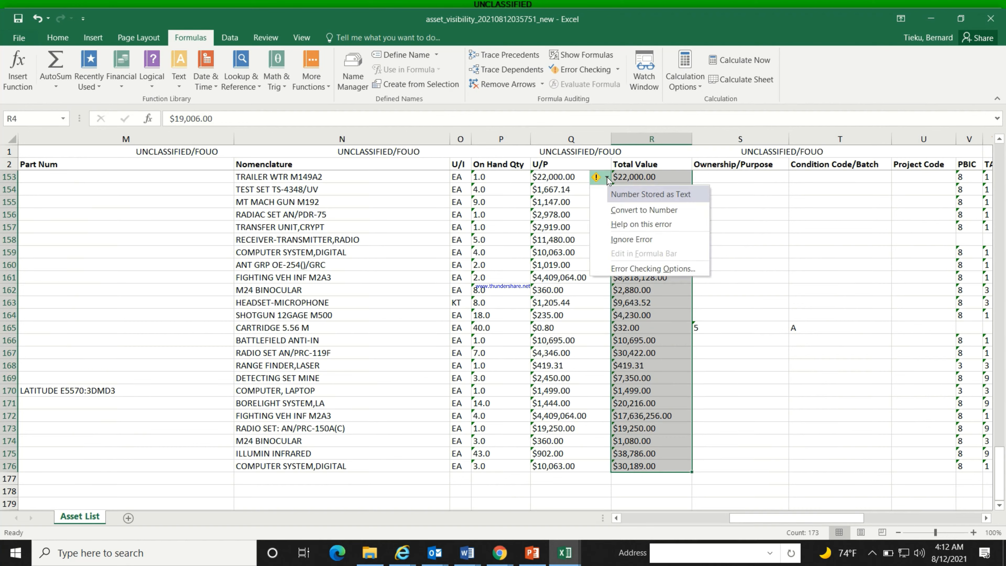
pyautogui.click(626, 212)
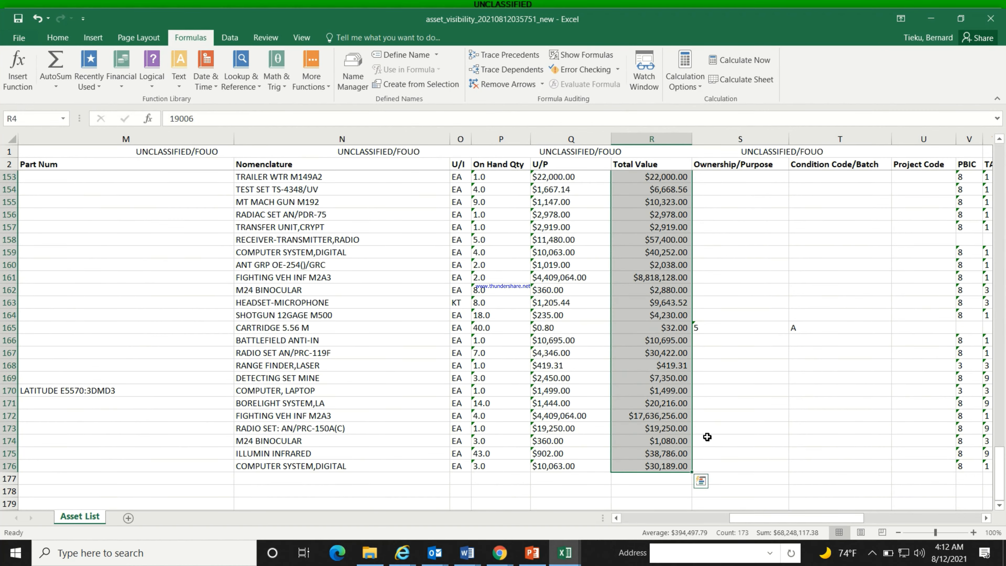
# Total the Total Value column in cell R177 with an AutoSum over R3:R176
pyautogui.click(651, 478)
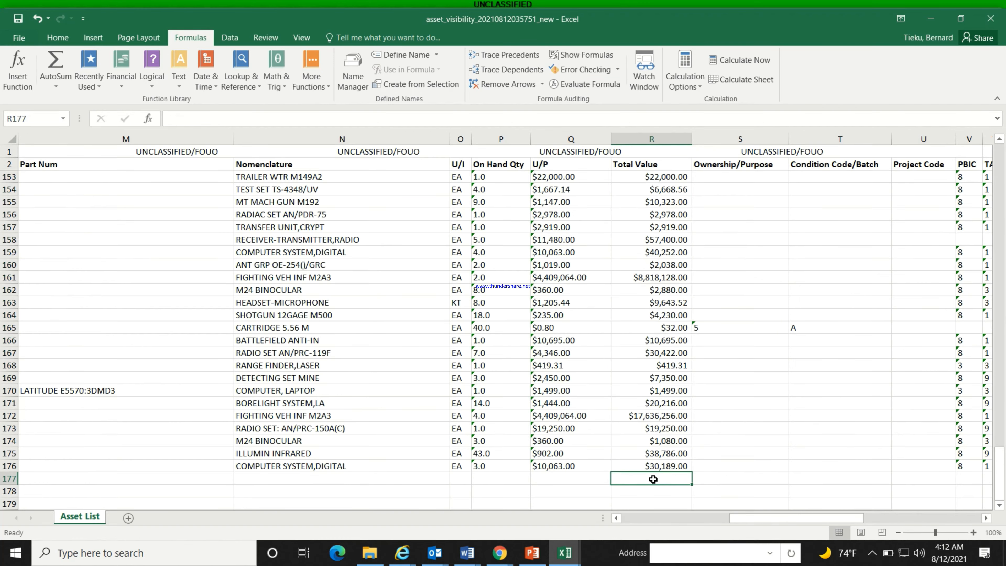
pyautogui.click(57, 61)
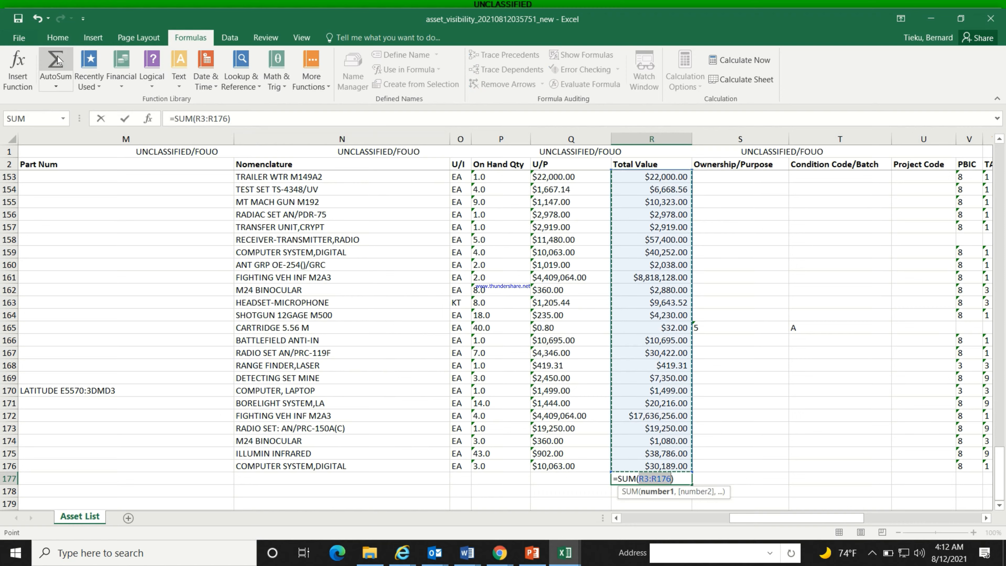
pyautogui.click(58, 60)
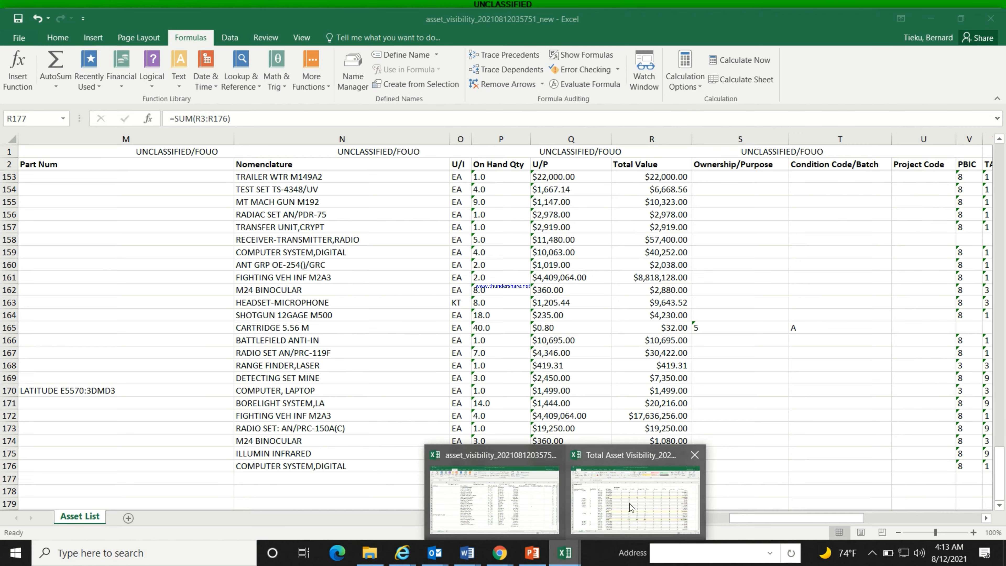
# Switch to the Total Asset Visibility_2021-08-12_09-09-45_new workbook and turn on filtering for header row 4 of Analysis 3
pyautogui.click(631, 507)
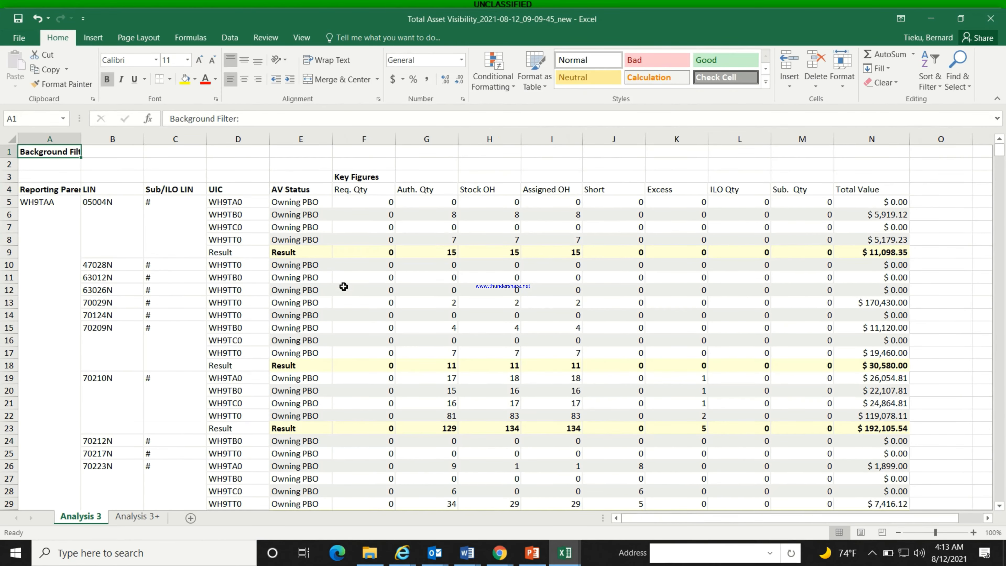
pyautogui.click(6, 191)
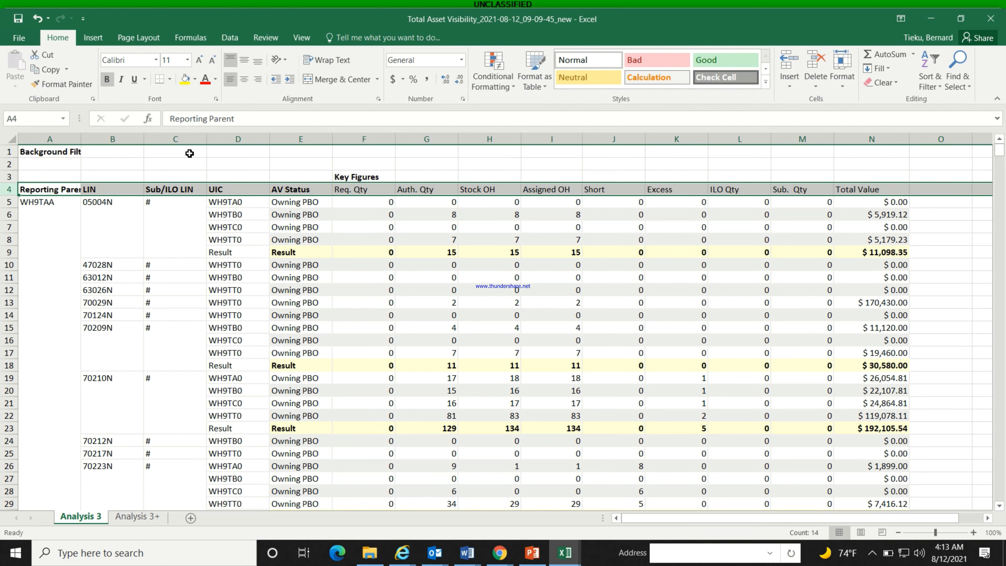
pyautogui.click(229, 37)
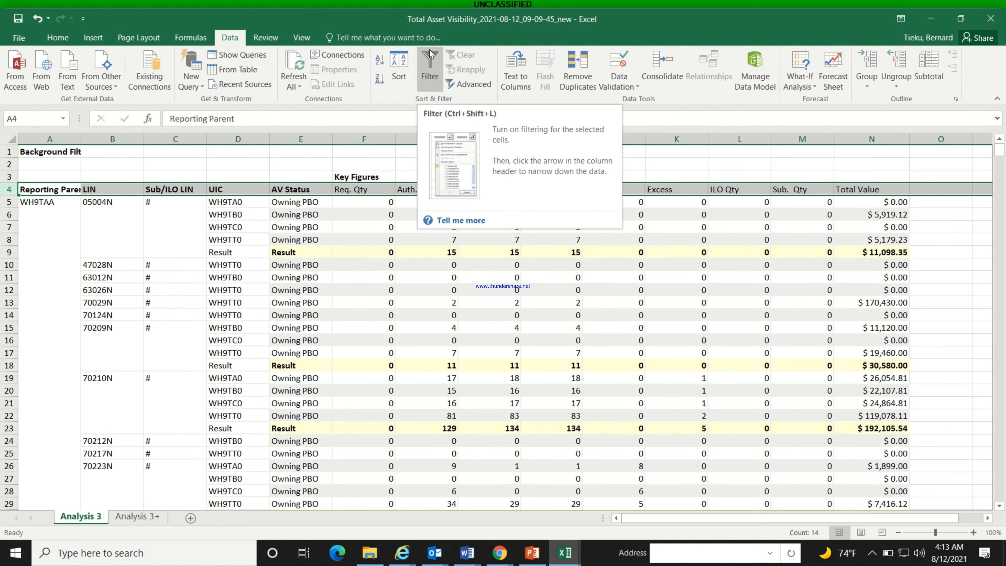
pyautogui.click(424, 60)
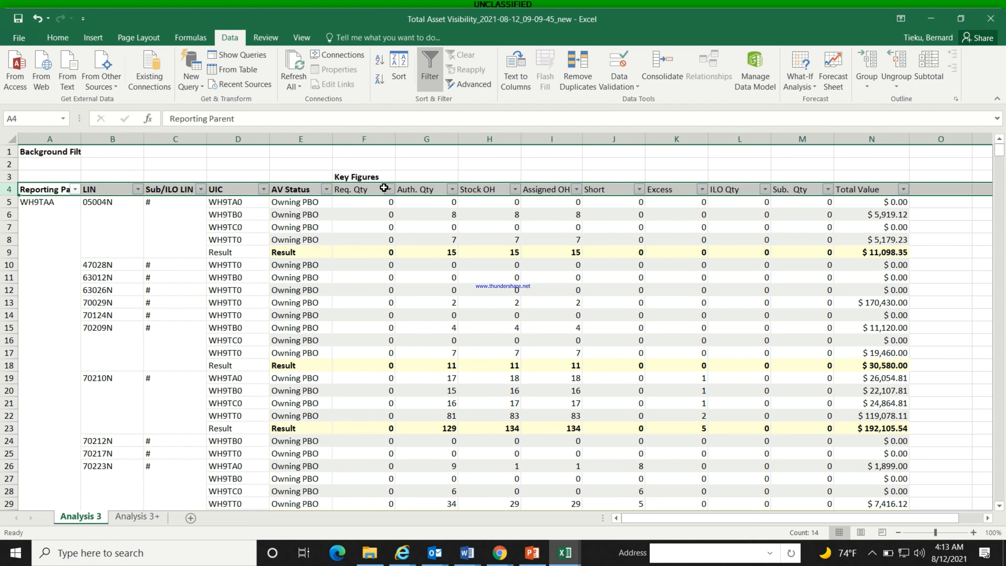
# Filter the UIC column to show only WH9TB0
pyautogui.click(263, 189)
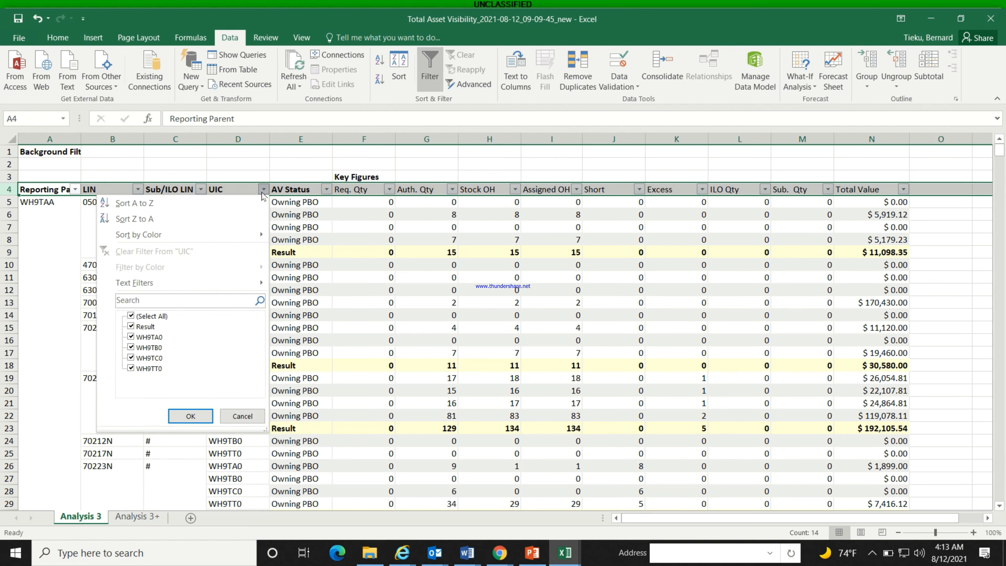
pyautogui.click(132, 315)
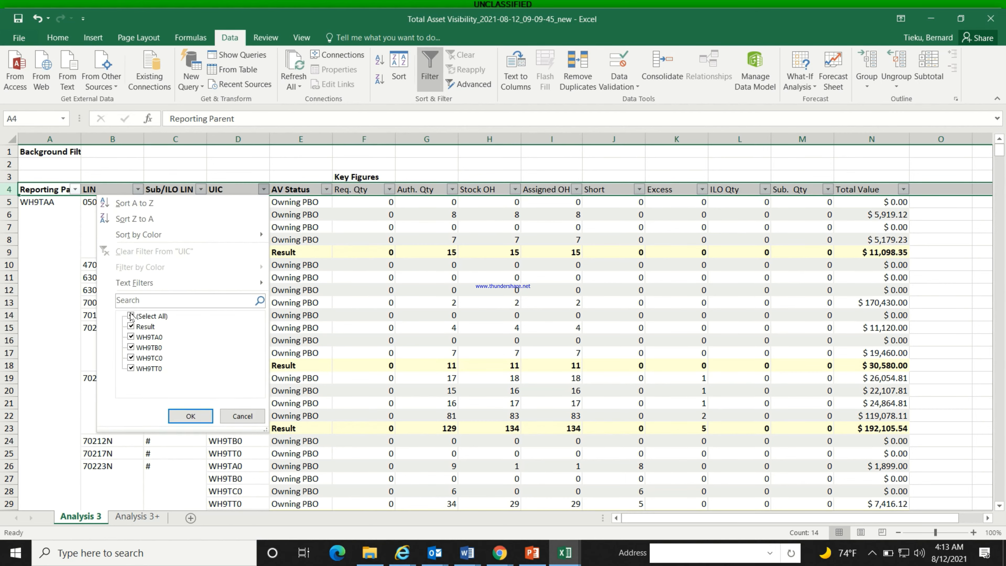
pyautogui.click(132, 348)
pyautogui.click(194, 413)
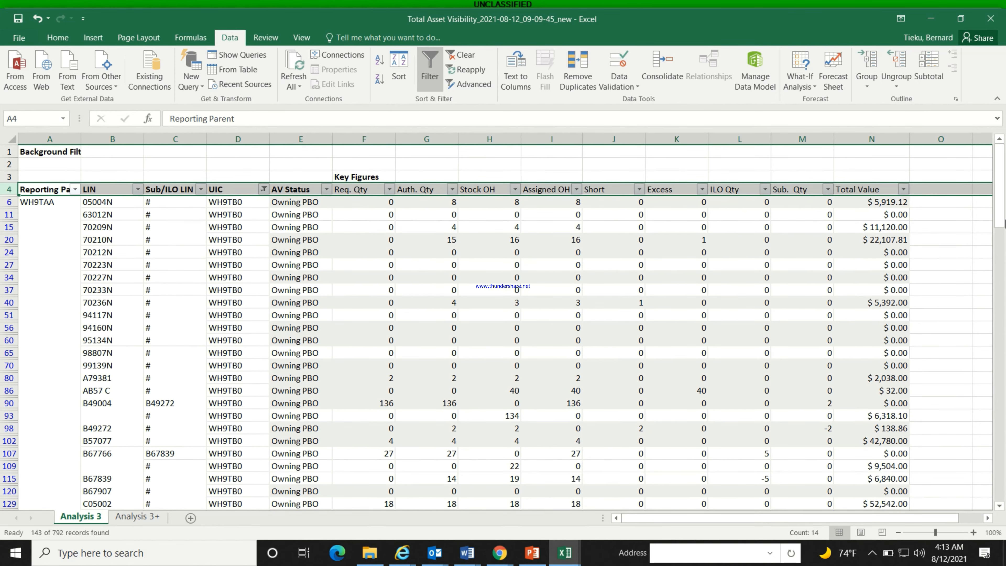
# Total the filtered Total Value column in cell N797 with an AutoSum subtotal over N5:N796
pyautogui.moveTo(999, 222); pyautogui.dragTo(1001, 498)
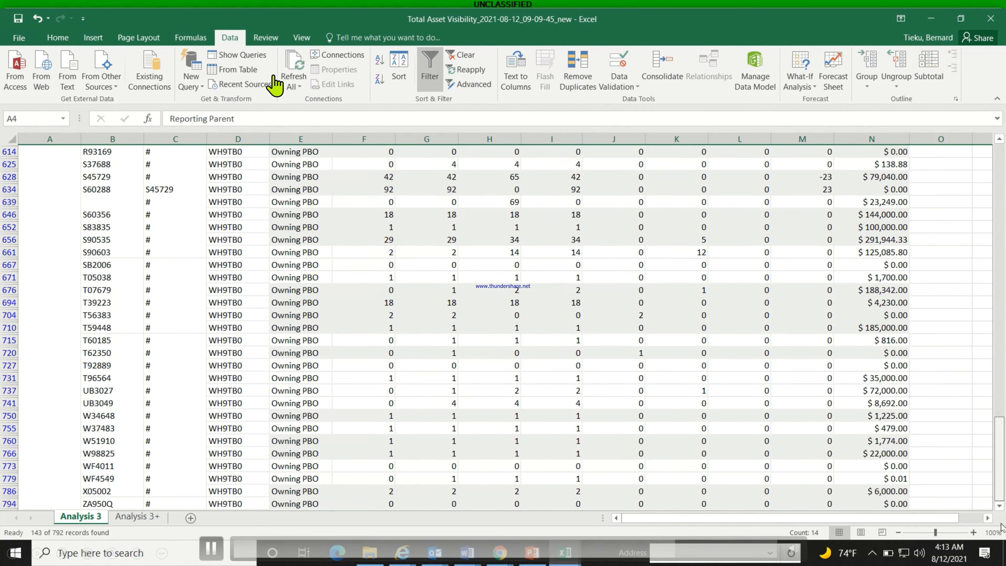
pyautogui.scroll(-1, 210, 190)
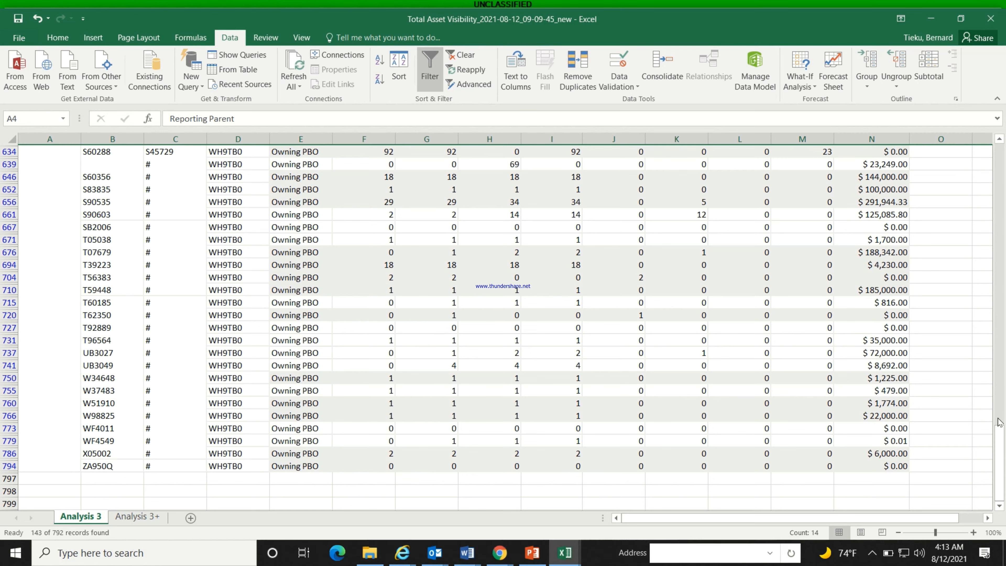
pyautogui.moveTo(999, 461); pyautogui.dragTo(980, 127)
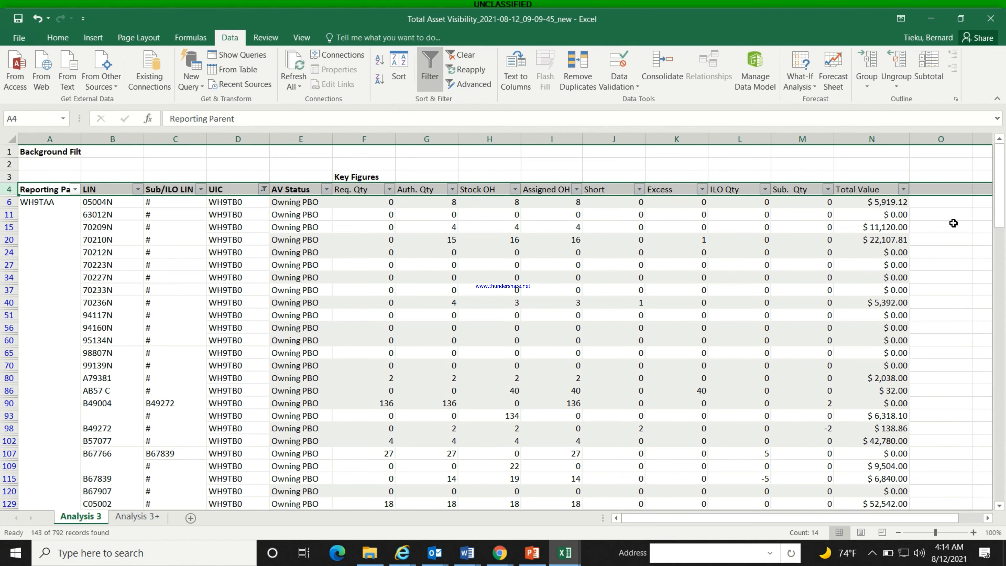
pyautogui.scroll(-2, 996, 369)
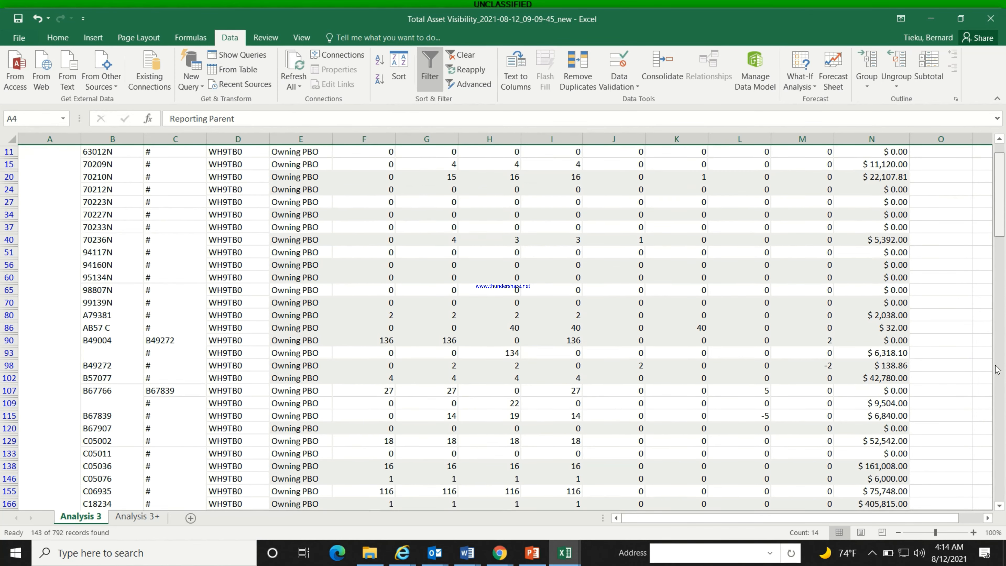
pyautogui.moveTo(995, 365); pyautogui.dragTo(1000, 494)
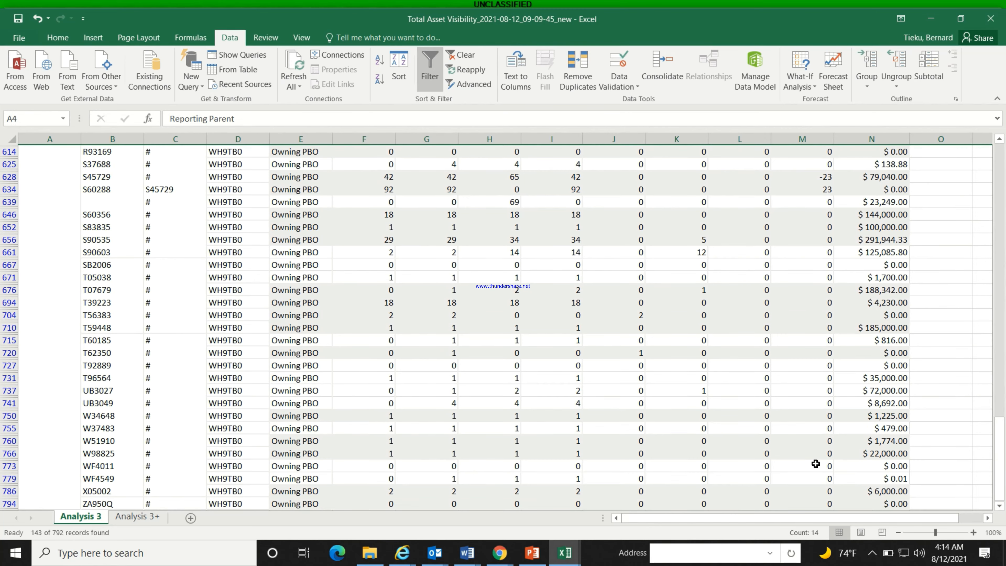
pyautogui.scroll(-2, 817, 465)
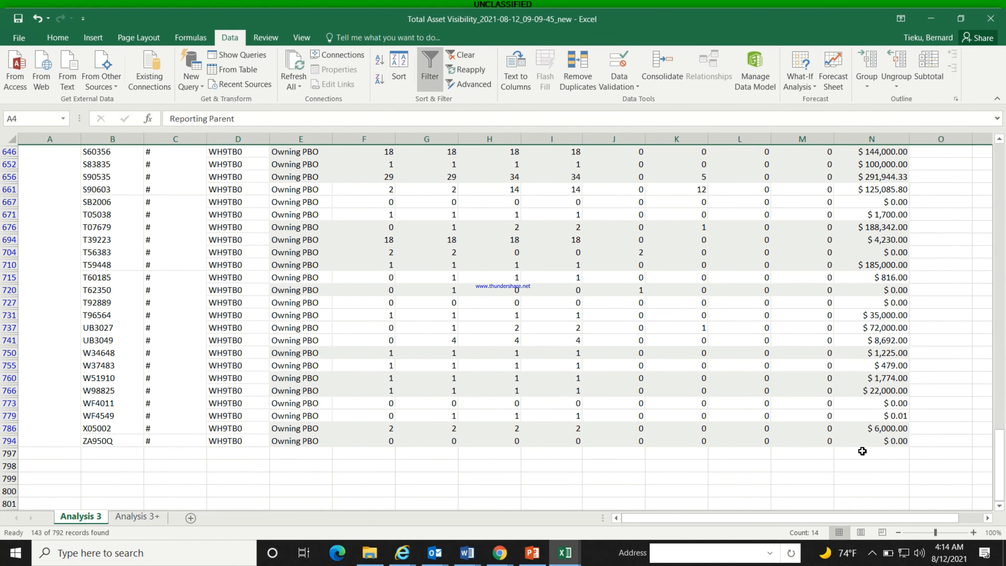
pyautogui.click(862, 451)
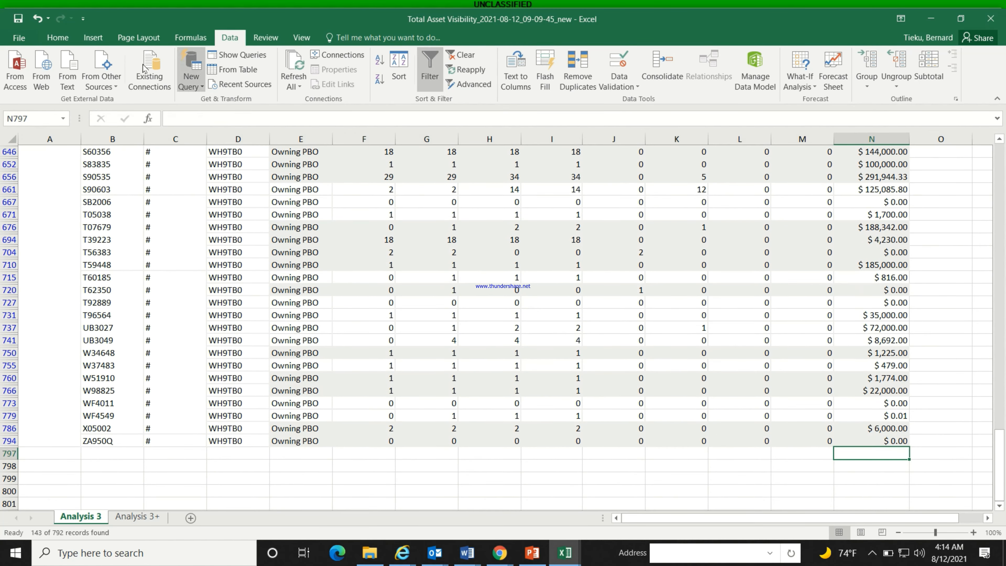
pyautogui.click(174, 34)
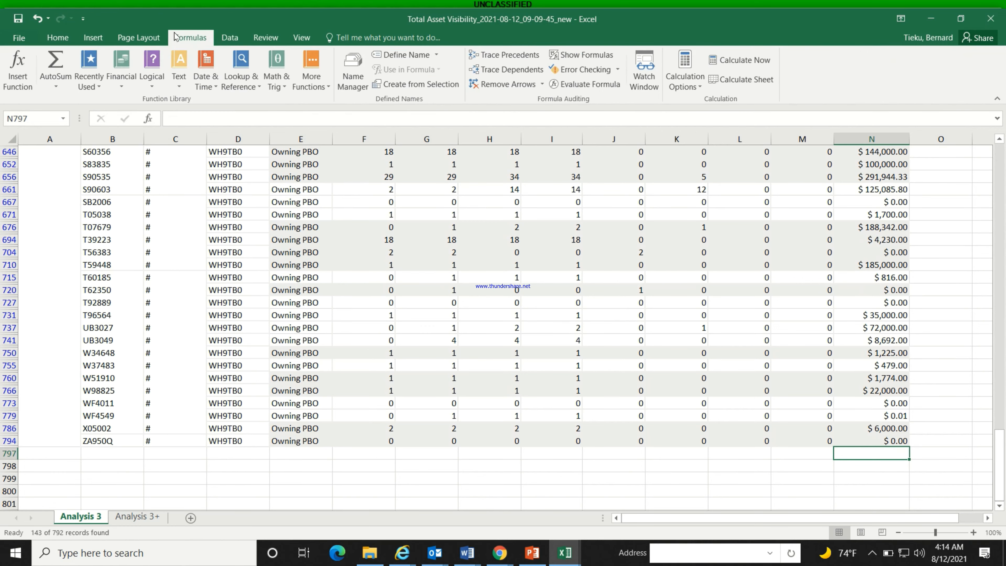
pyautogui.click(60, 57)
pyautogui.click(61, 56)
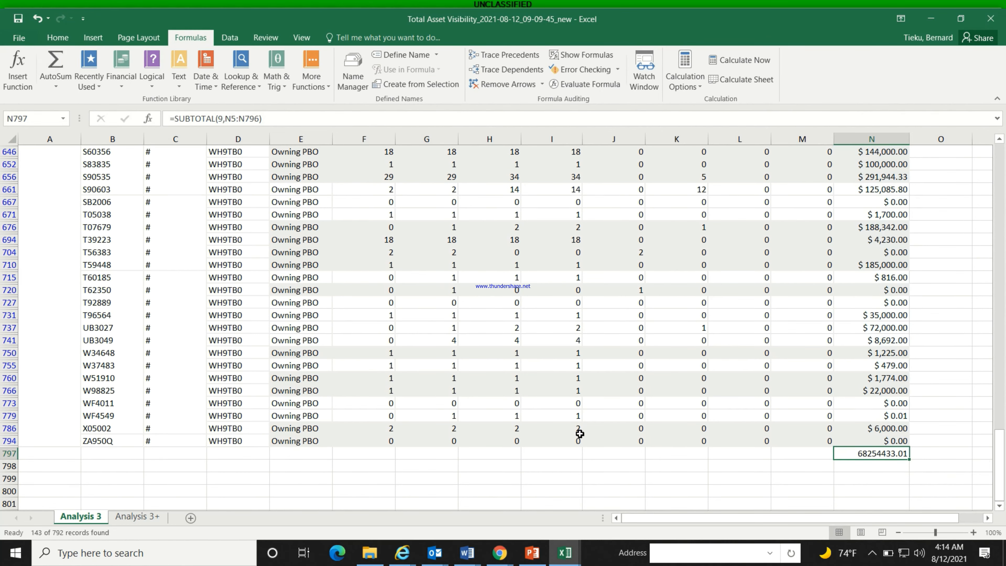
# Compare the total in R177 of the asset_visibility workbook with N797 of Analysis 3, and check the Analysis 3+ sheet
pyautogui.click(211, 548)
pyautogui.moveTo(175, 553)
pyautogui.moveTo(564, 553)
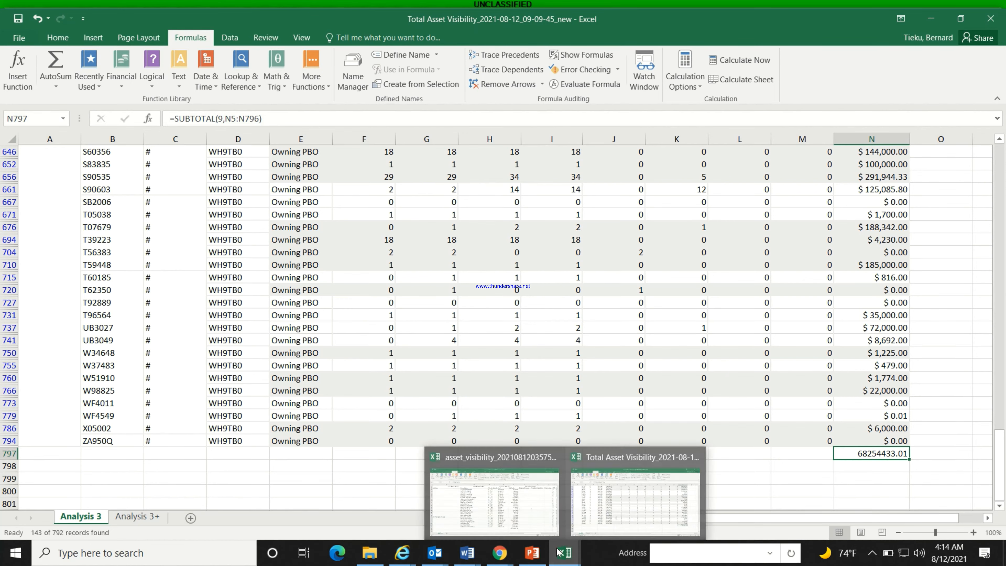
pyautogui.click(492, 487)
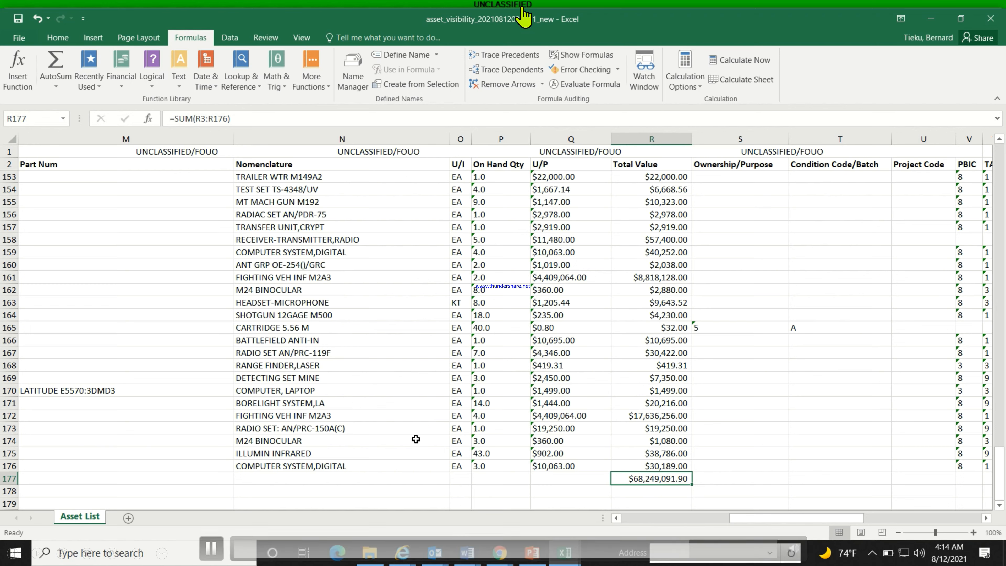
pyautogui.click(565, 552)
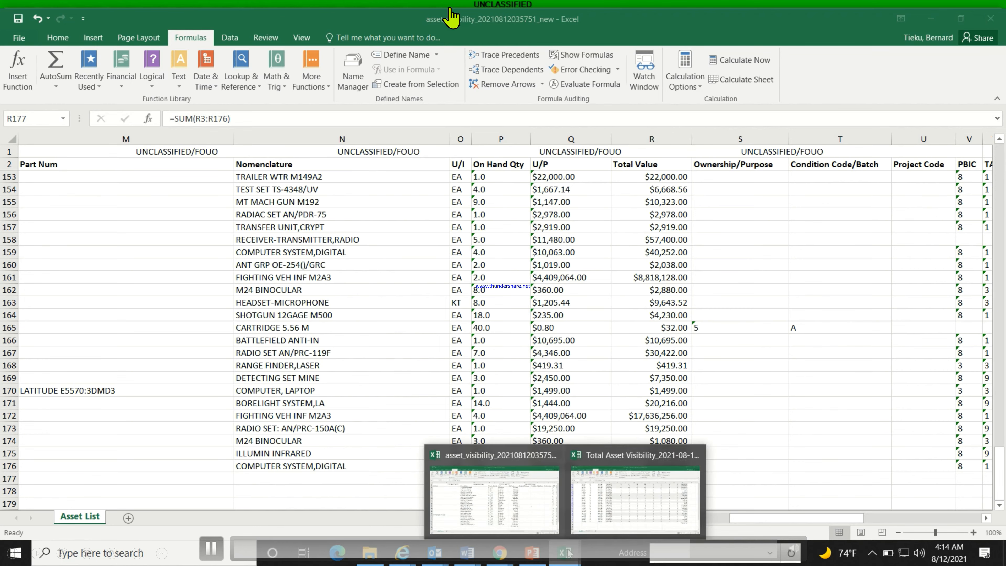
pyautogui.click(626, 507)
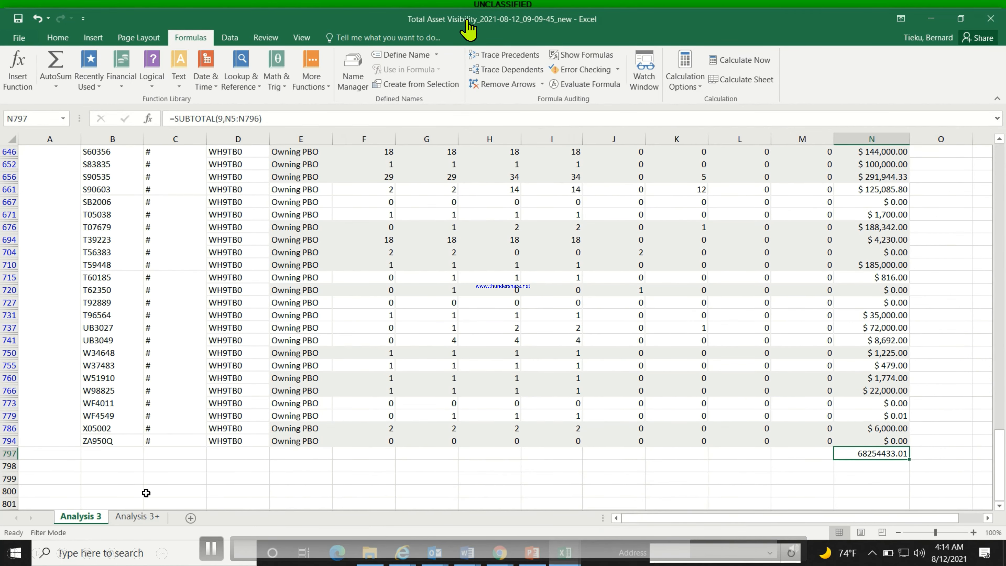
pyautogui.click(130, 517)
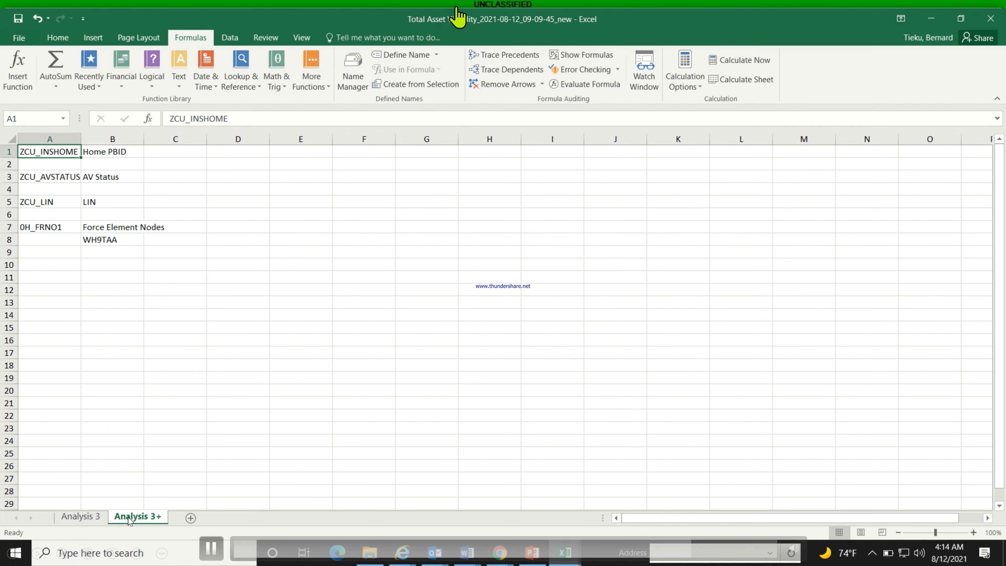
pyautogui.click(81, 517)
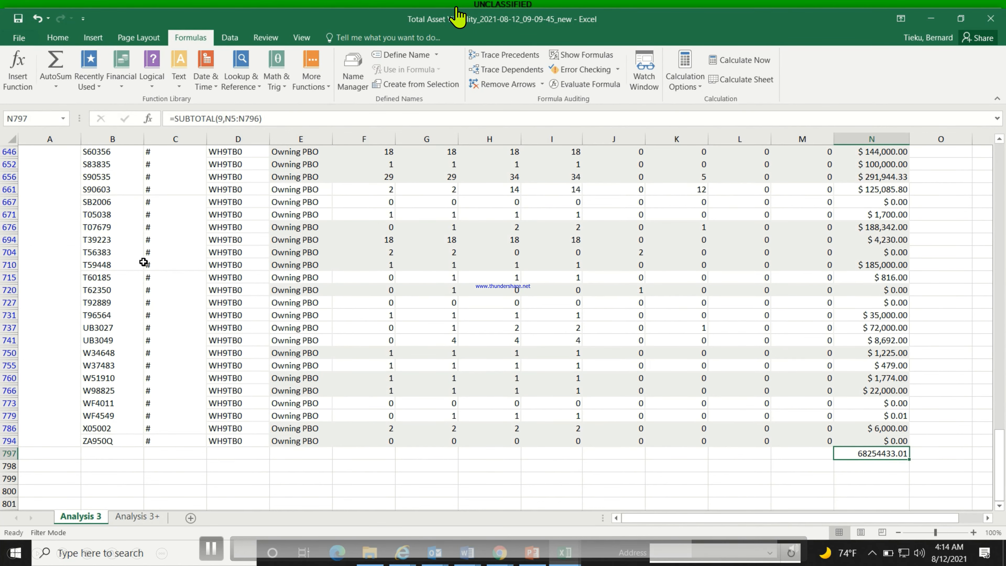
pyautogui.click(550, 558)
pyautogui.click(490, 480)
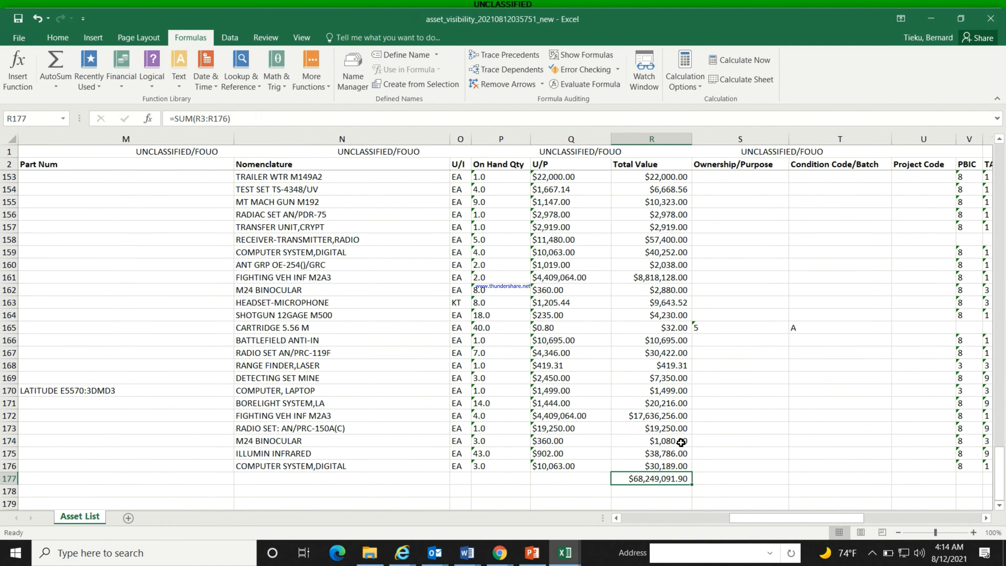
pyautogui.moveTo(737, 518); pyautogui.dragTo(554, 518)
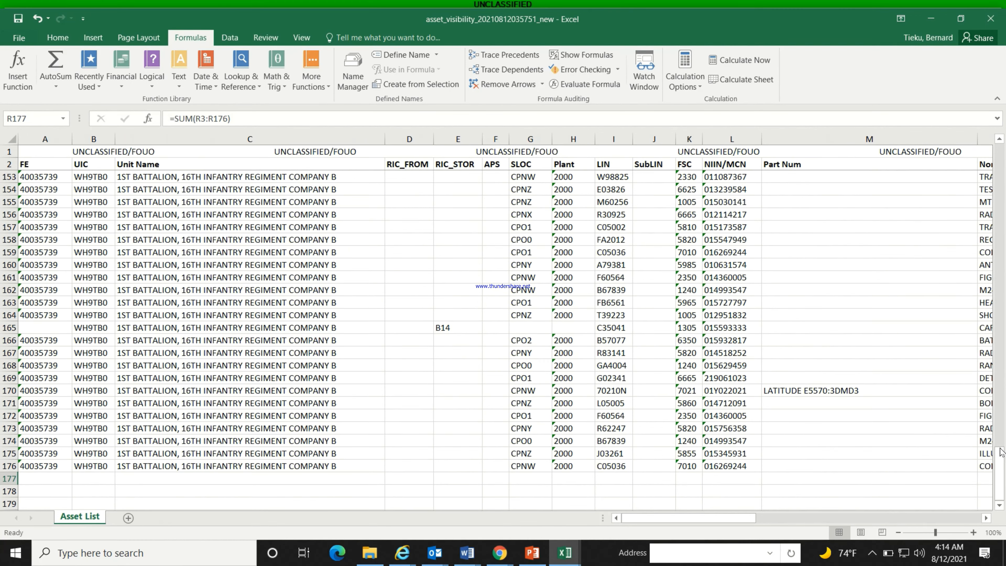
pyautogui.moveTo(999, 463); pyautogui.dragTo(948, 36)
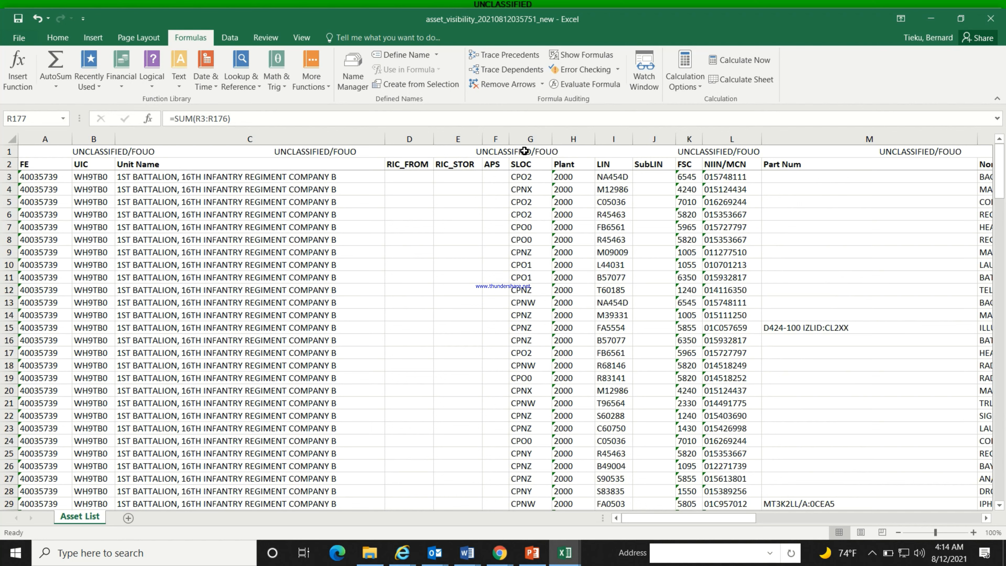
pyautogui.click(9, 164)
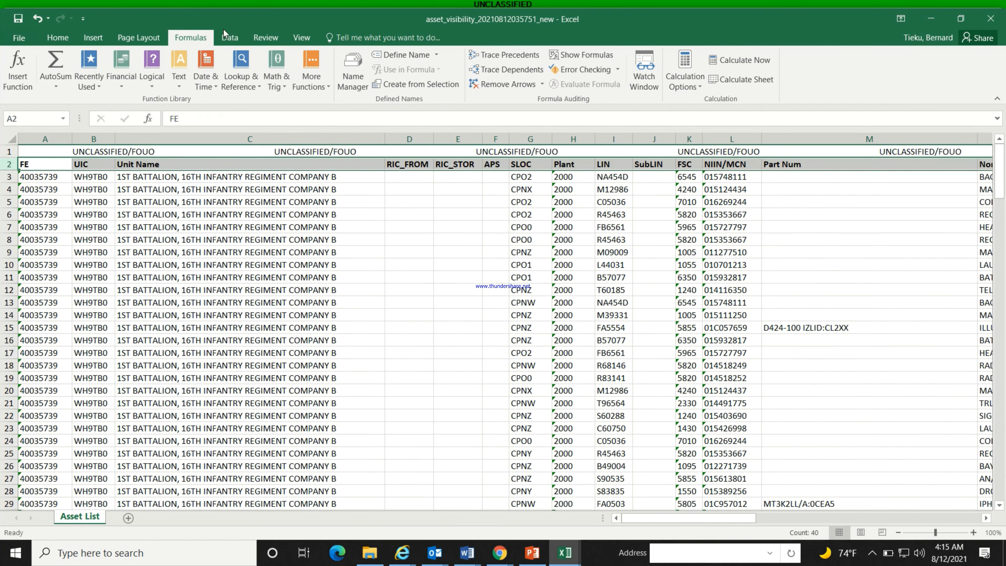
pyautogui.click(229, 38)
pyautogui.click(431, 62)
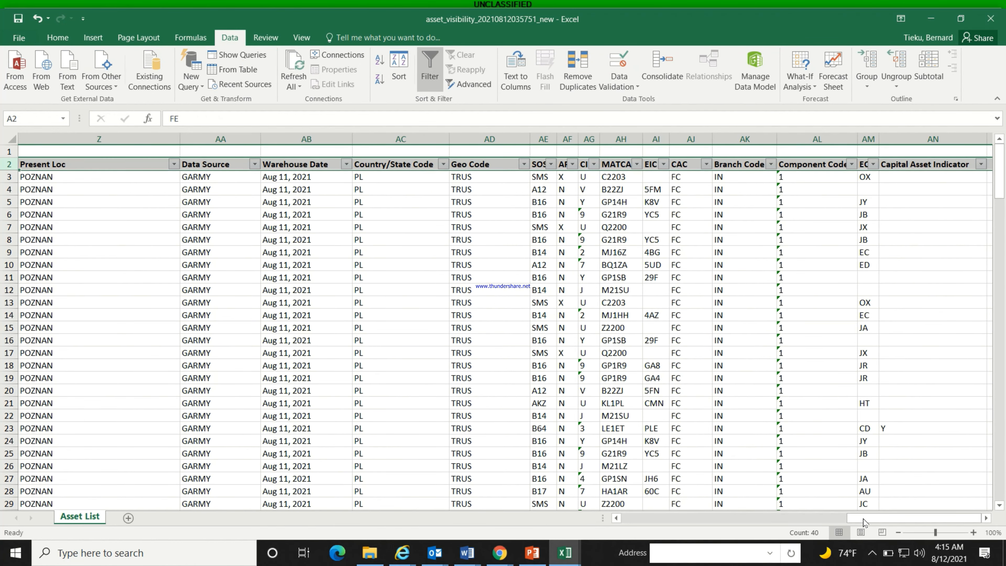
# Filter the SLOC column to show only CPNZ
pyautogui.moveTo(864, 519); pyautogui.dragTo(637, 520)
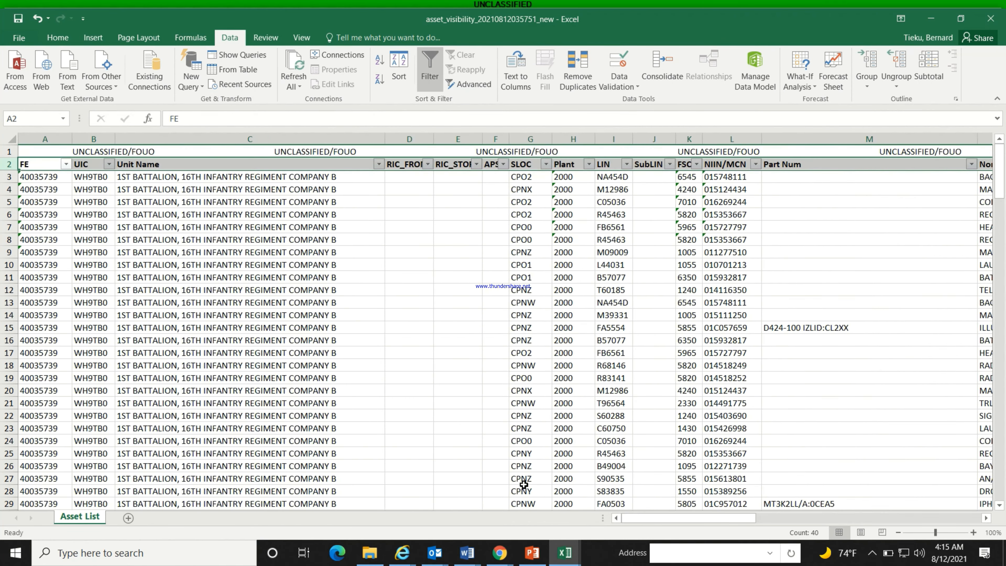
pyautogui.click(546, 163)
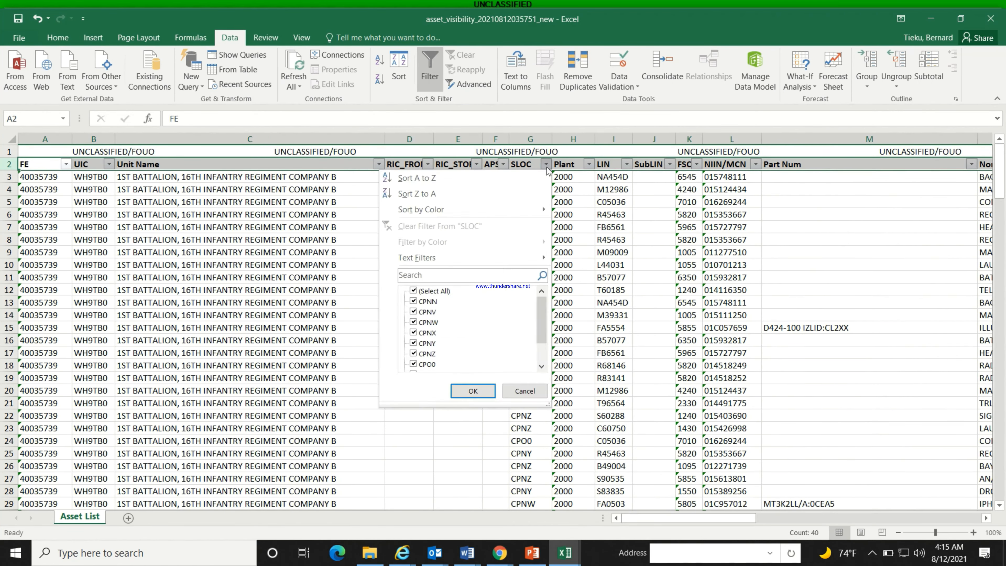
pyautogui.click(413, 291)
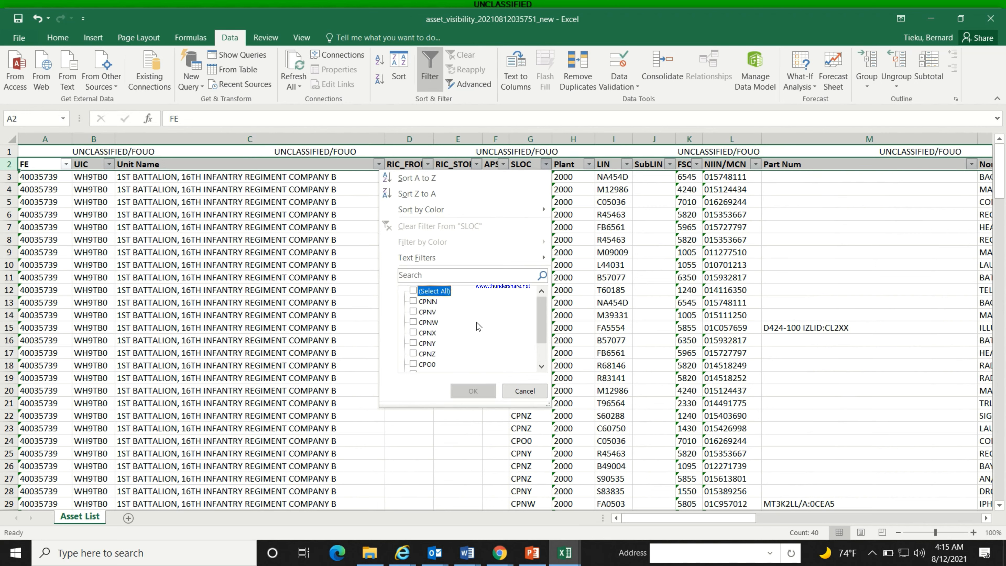
pyautogui.click(413, 353)
pyautogui.click(473, 390)
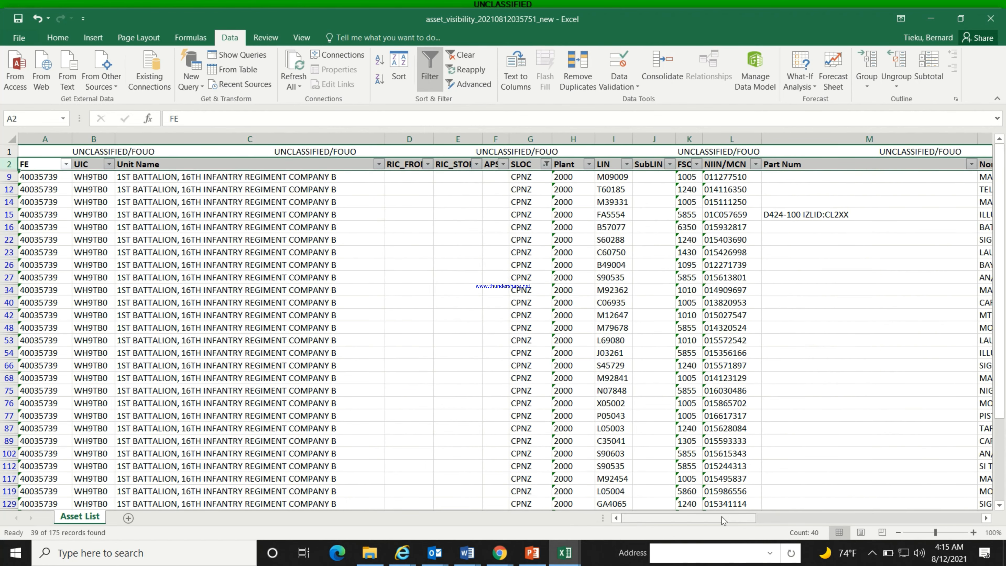
# Try to total the filtered Total Value column in cell R178 with AutoSum
pyautogui.moveTo(722, 517); pyautogui.dragTo(826, 510)
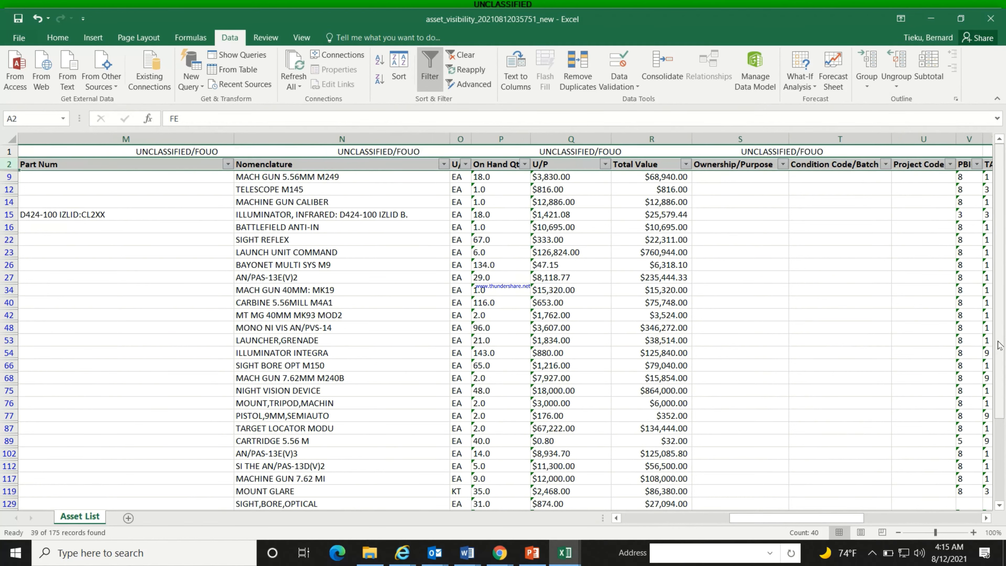
pyautogui.moveTo(999, 345); pyautogui.dragTo(996, 492)
pyautogui.scroll(-2, 854, 455)
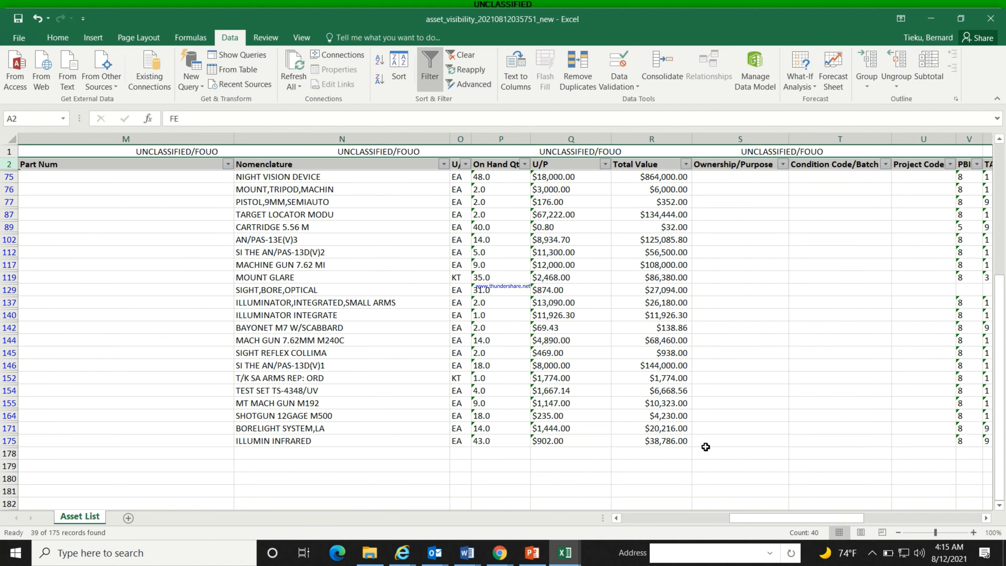
pyautogui.click(668, 453)
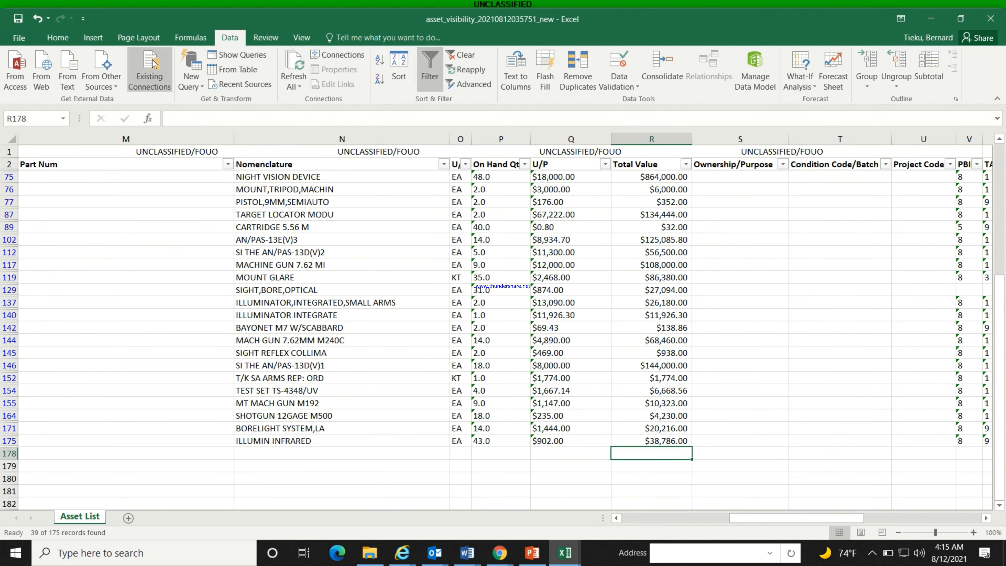
pyautogui.click(191, 37)
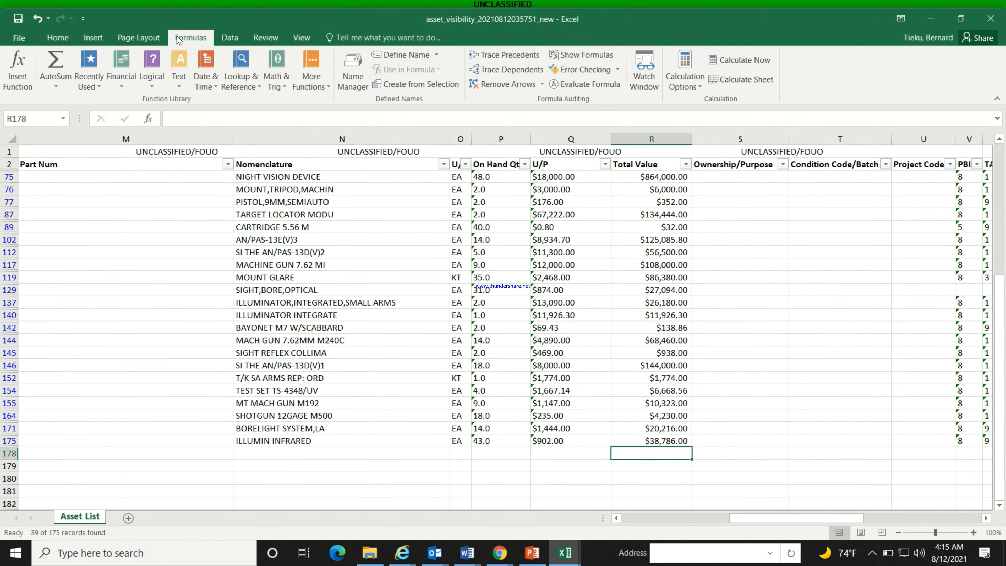
pyautogui.doubleClick(52, 58)
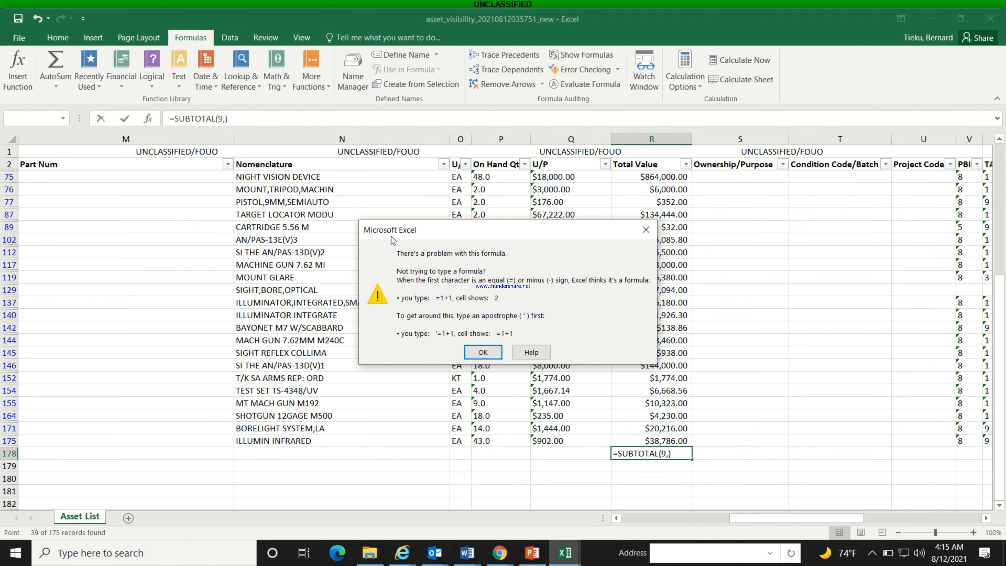
pyautogui.click(483, 352)
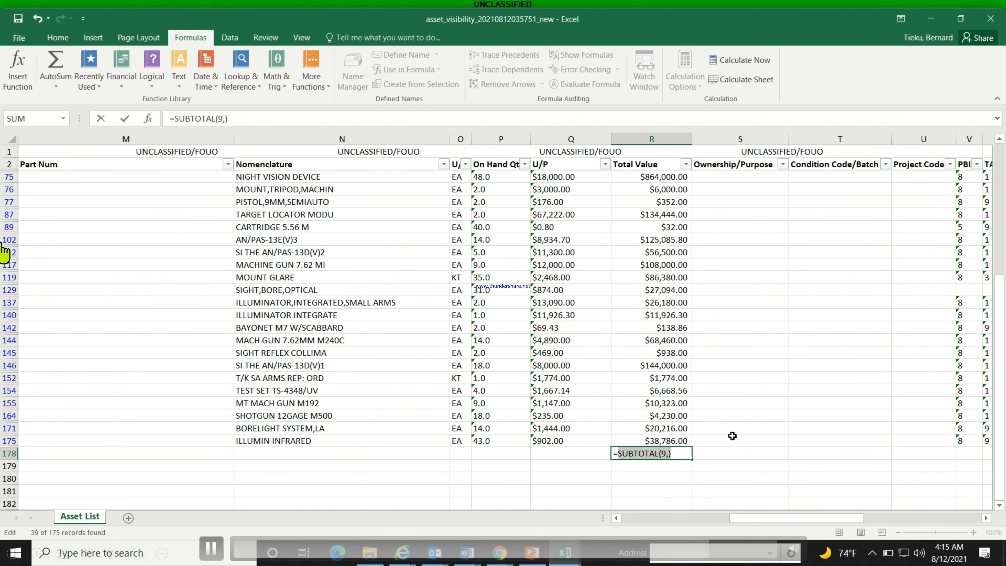
pyautogui.click(703, 452)
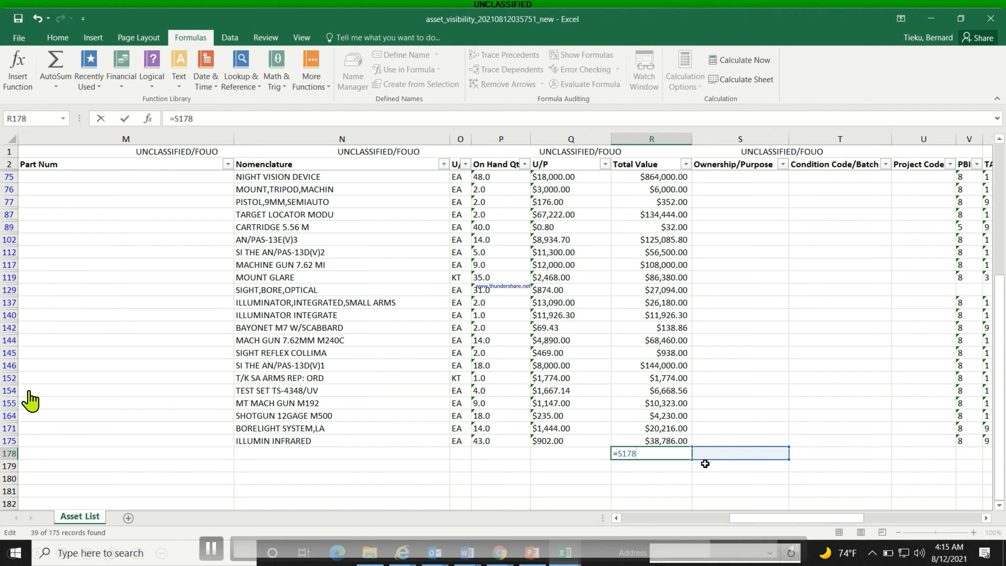
pyautogui.click(657, 440)
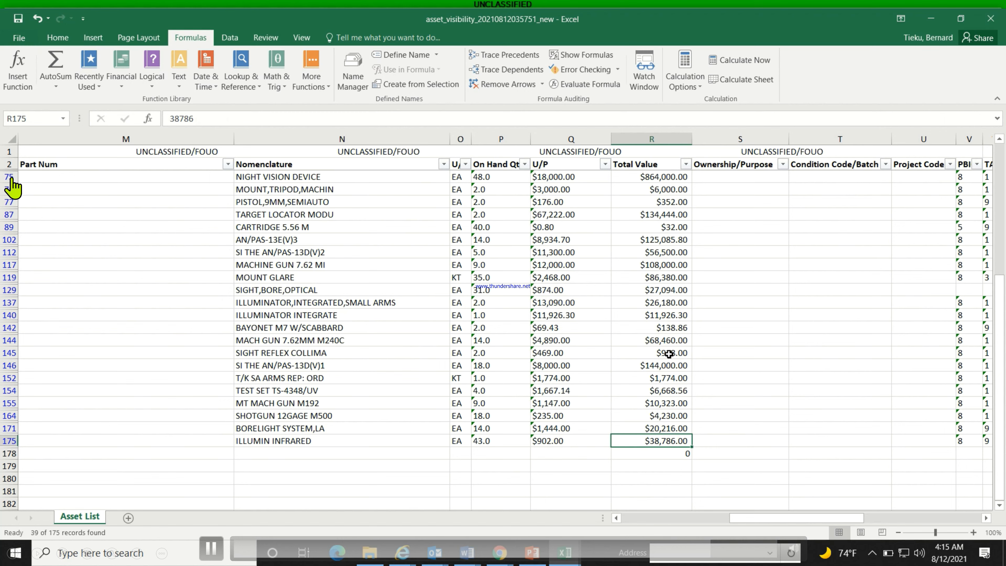
# Select the filtered Total Value cells from R9 to R175 to read their sum
pyautogui.scroll(6, 658, 279)
pyautogui.click(657, 279)
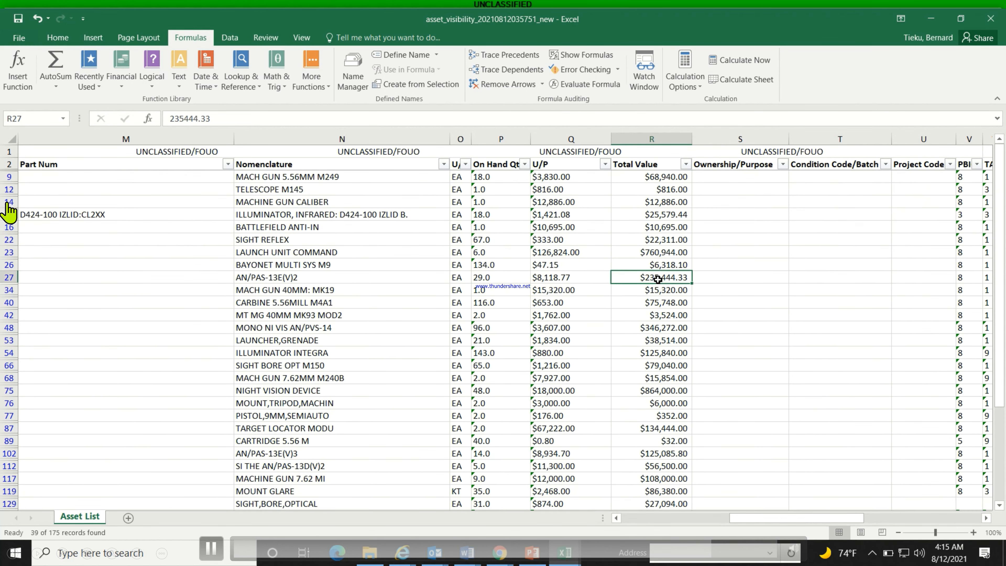
pyautogui.scroll(3, 669, 204)
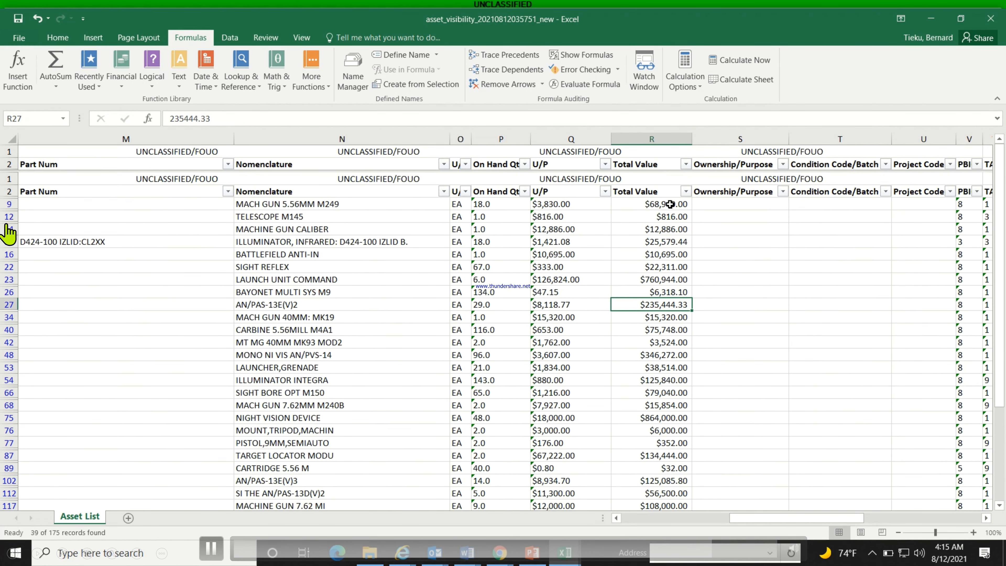
pyautogui.scroll(3, 659, 205)
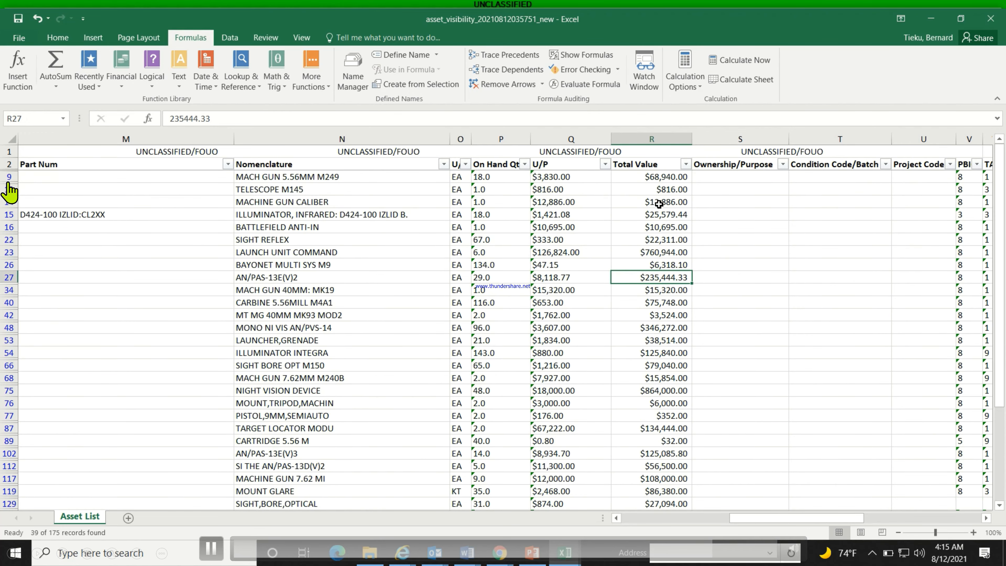
pyautogui.click(656, 180)
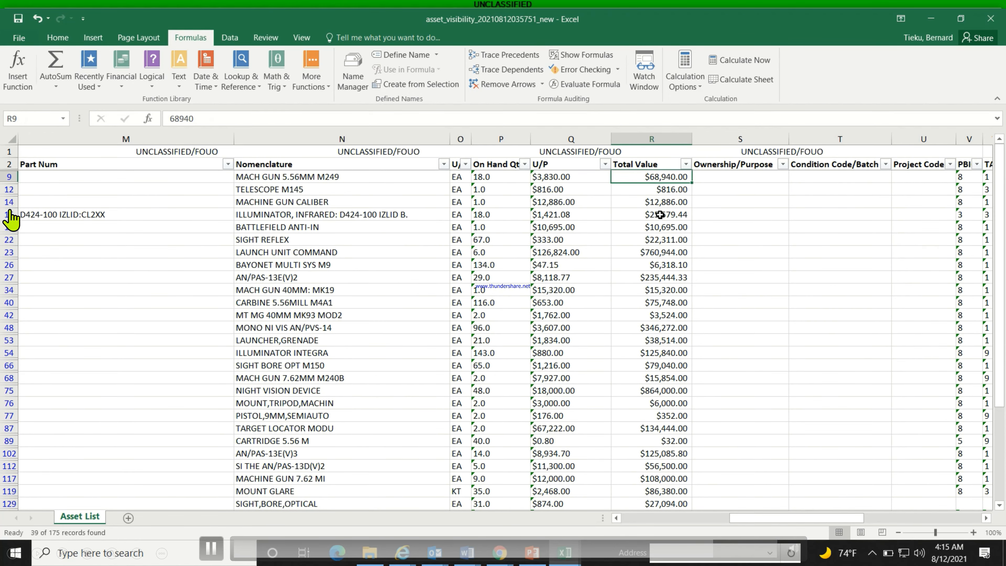
pyautogui.moveTo(657, 183); pyautogui.dragTo(665, 467)
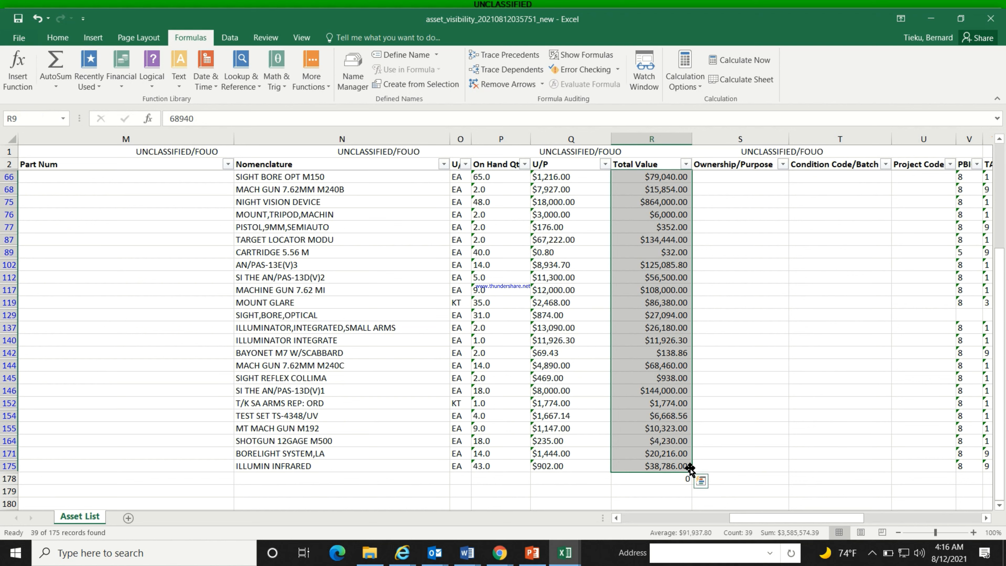
# Try to replace the formula in R178 with a SUBTOTAL of the filtered Total Value cells
pyautogui.click(659, 480)
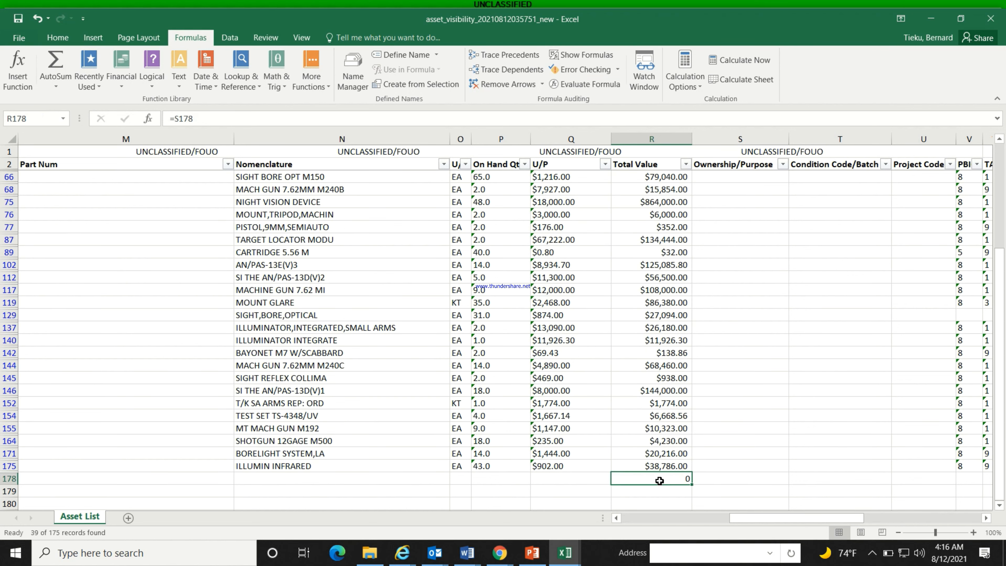
pyautogui.click(52, 66)
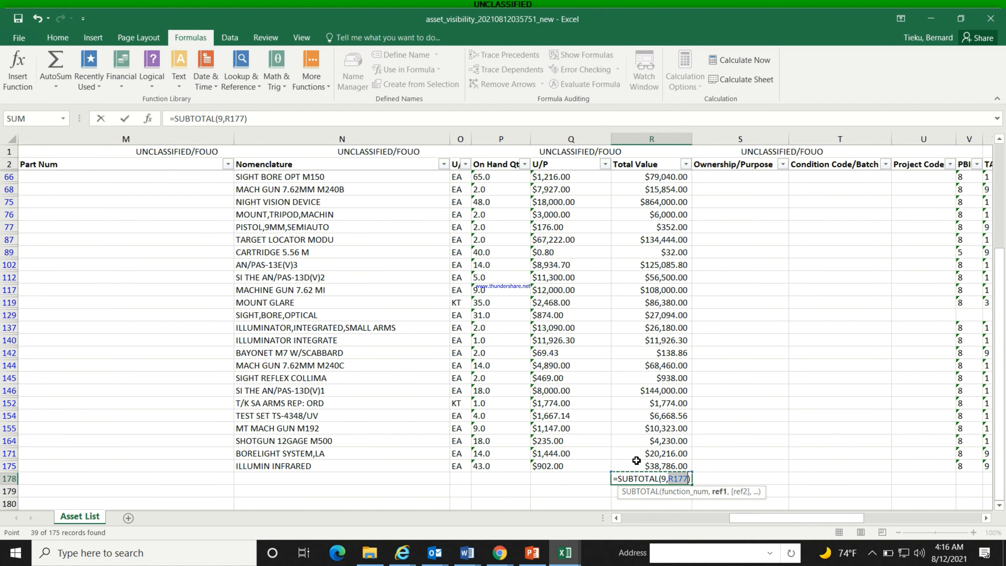
pyautogui.moveTo(636, 460); pyautogui.dragTo(676, 353)
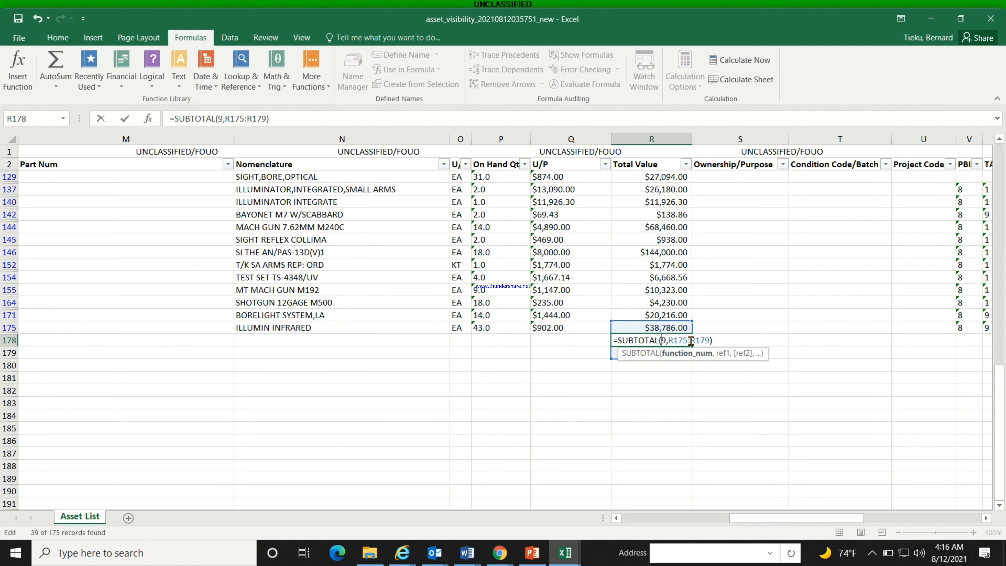
pyautogui.click(706, 340)
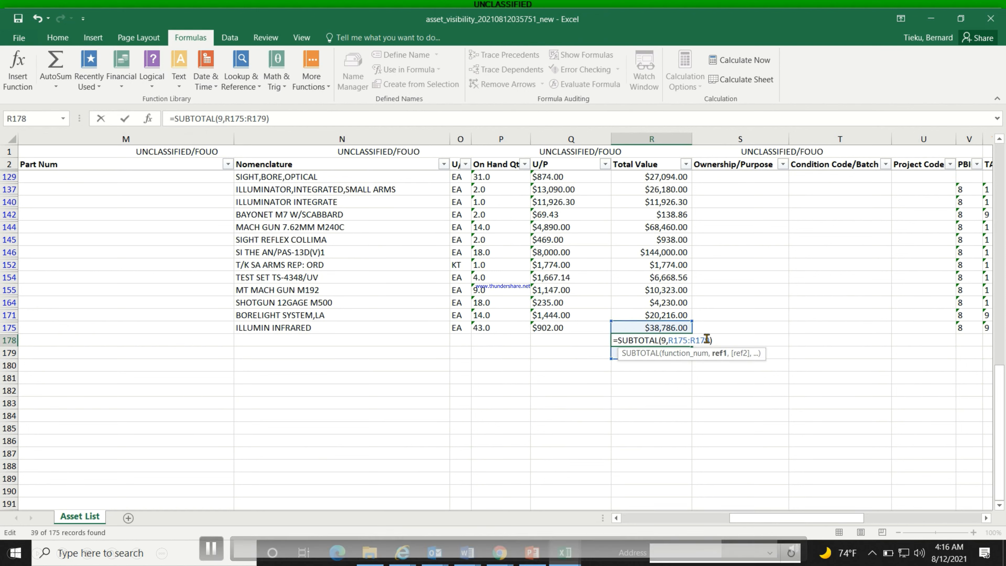
# Paste the copied CPNZ Total Value figures into column A of the blank Book2 workbook, starting at A1, and fit the column width
pyautogui.click(730, 558)
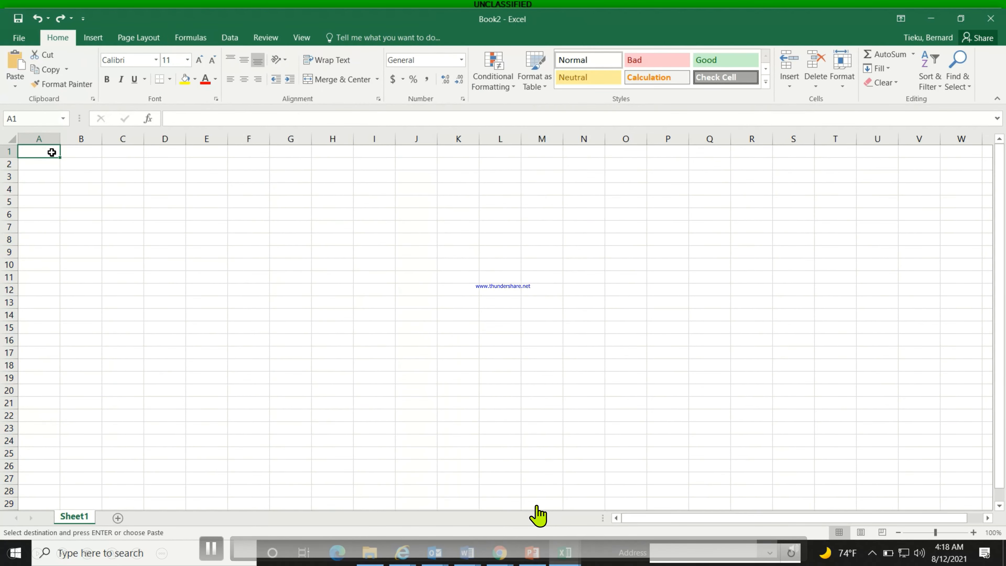
pyautogui.doubleClick(60, 135)
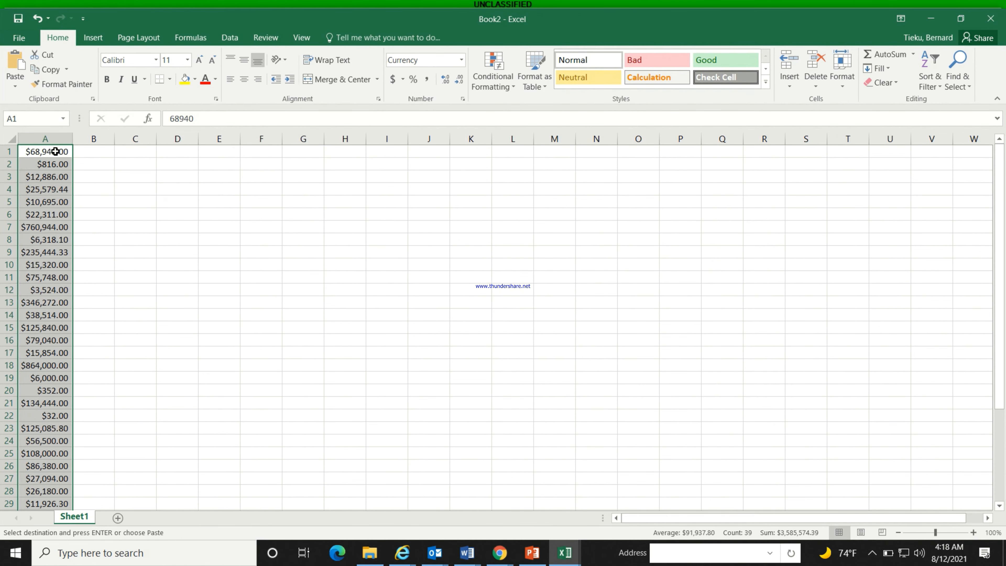
pyautogui.click(326, 331)
# Total the pasted values in cell A40 with the formula =SUM(A1:A39) and check the result
pyautogui.scroll(-4, 75, 397)
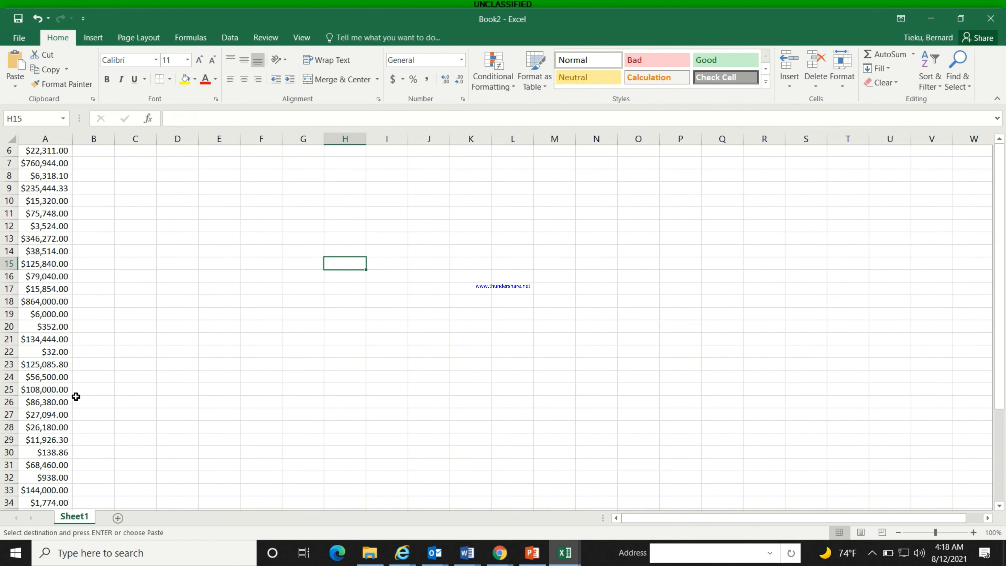
pyautogui.scroll(-1, 76, 396)
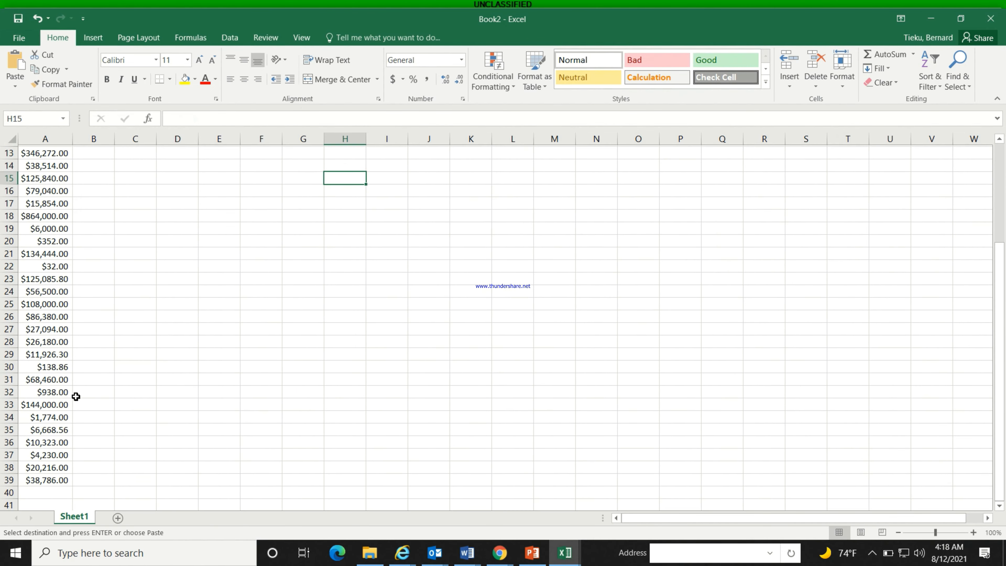
pyautogui.click(40, 487)
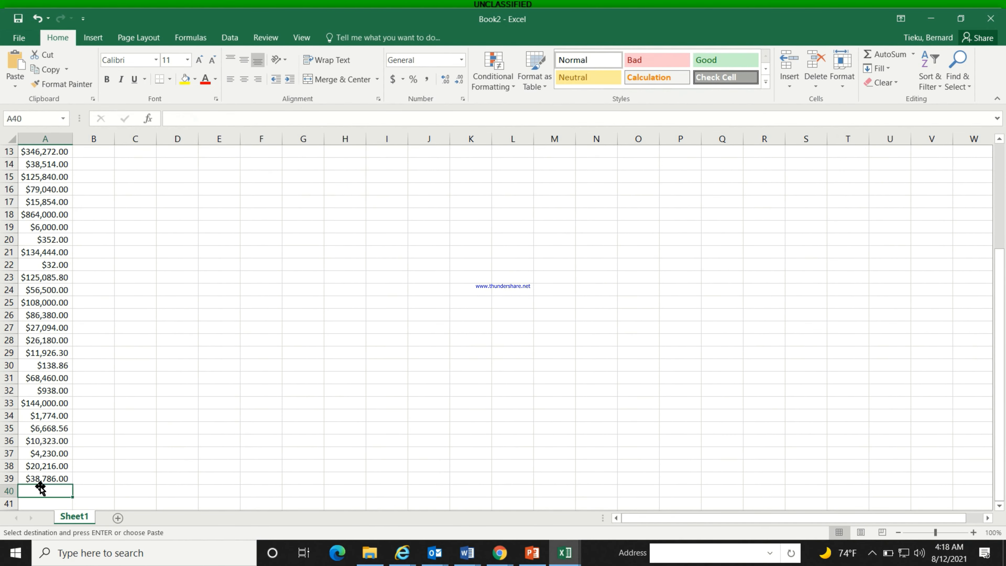
pyautogui.click(191, 39)
pyautogui.doubleClick(49, 64)
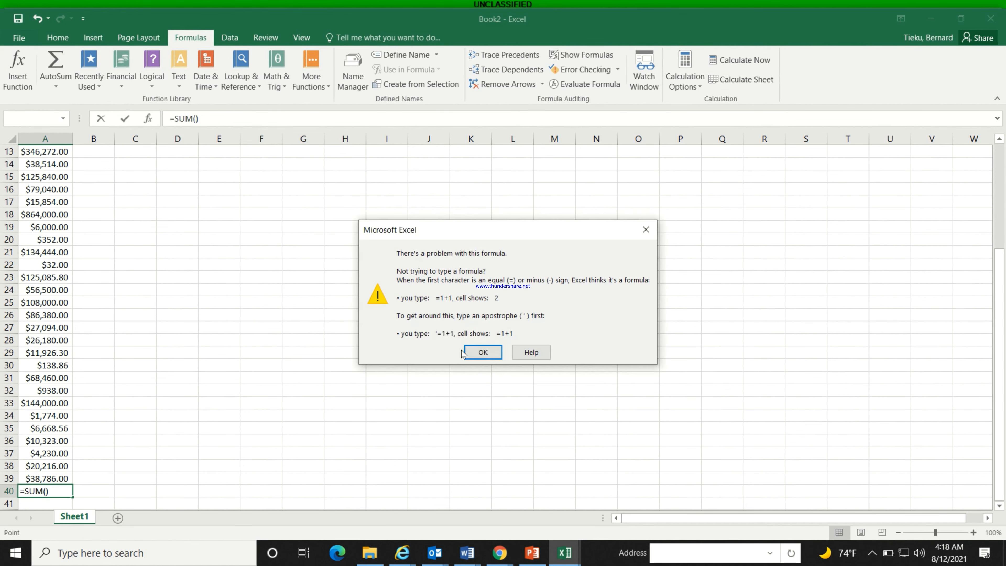
pyautogui.click(482, 352)
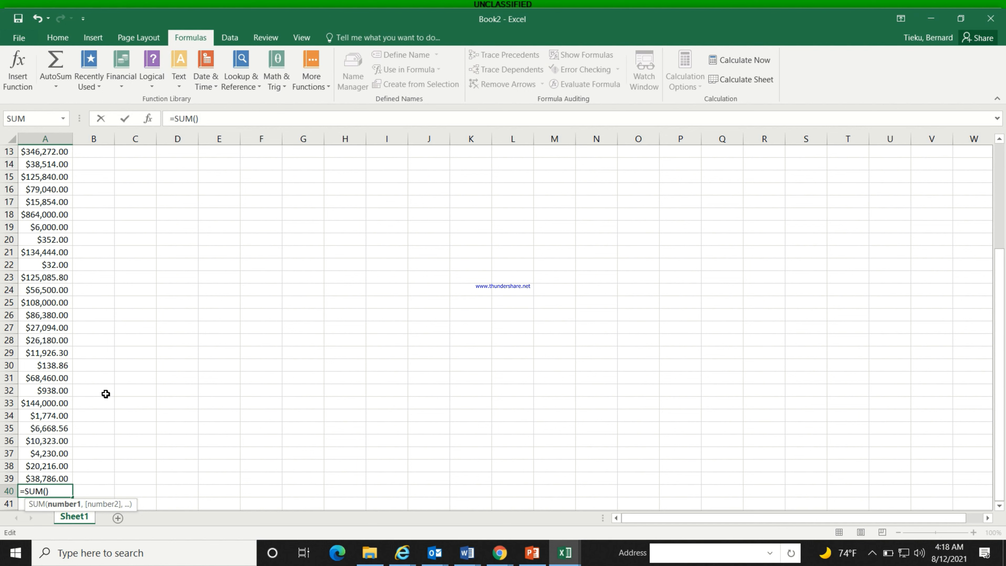
pyautogui.write('A')
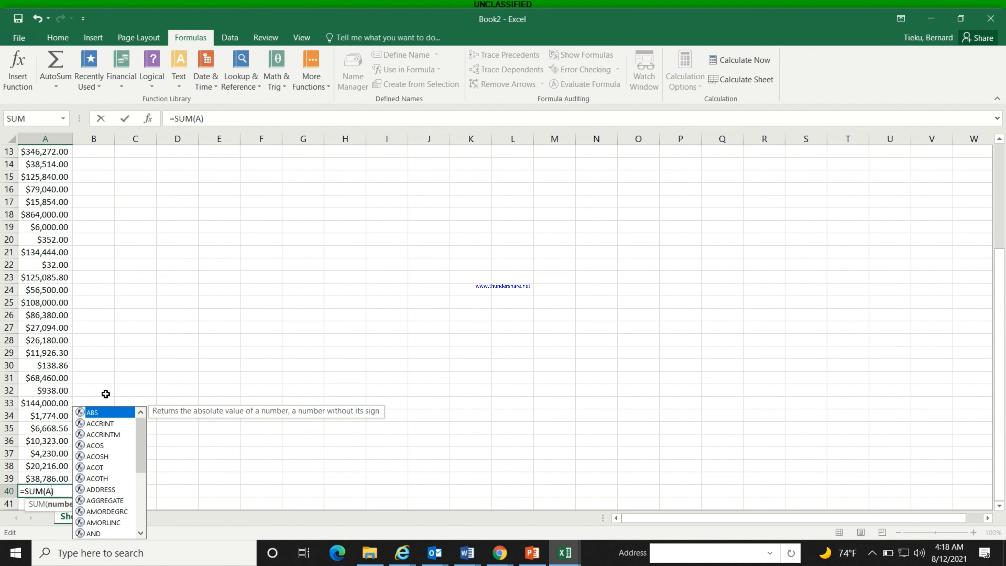
pyautogui.write('1')
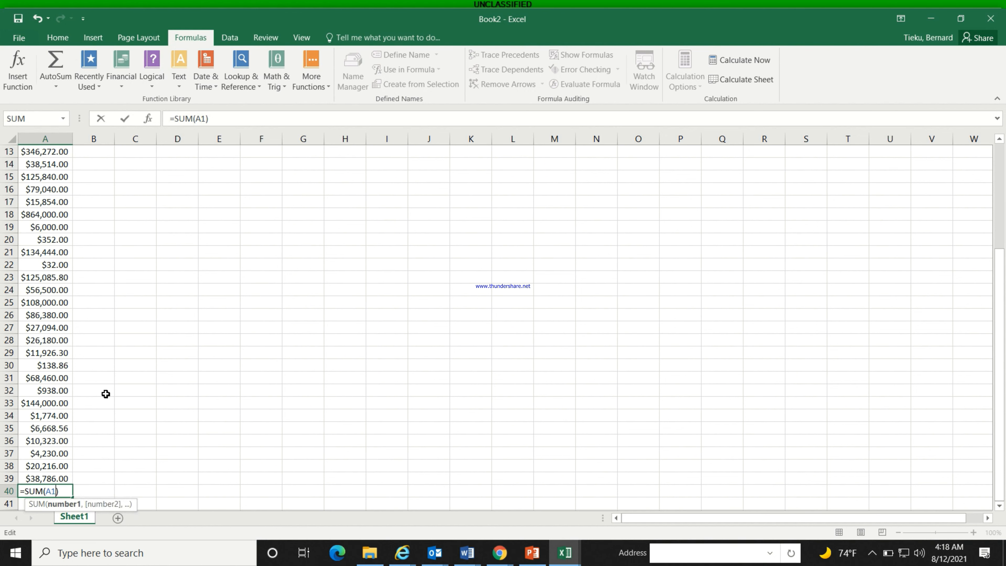
pyautogui.write(':A')
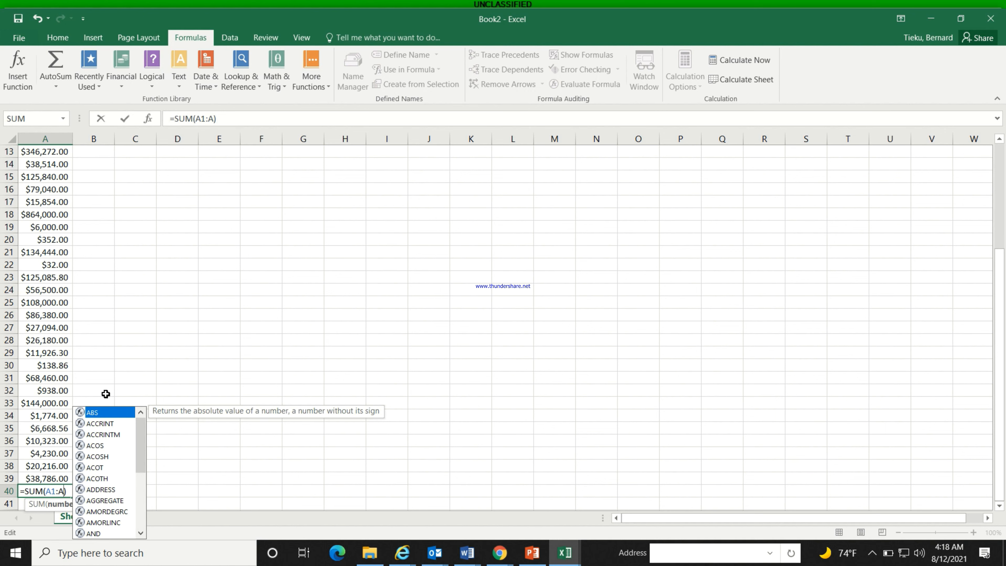
pyautogui.write('39')
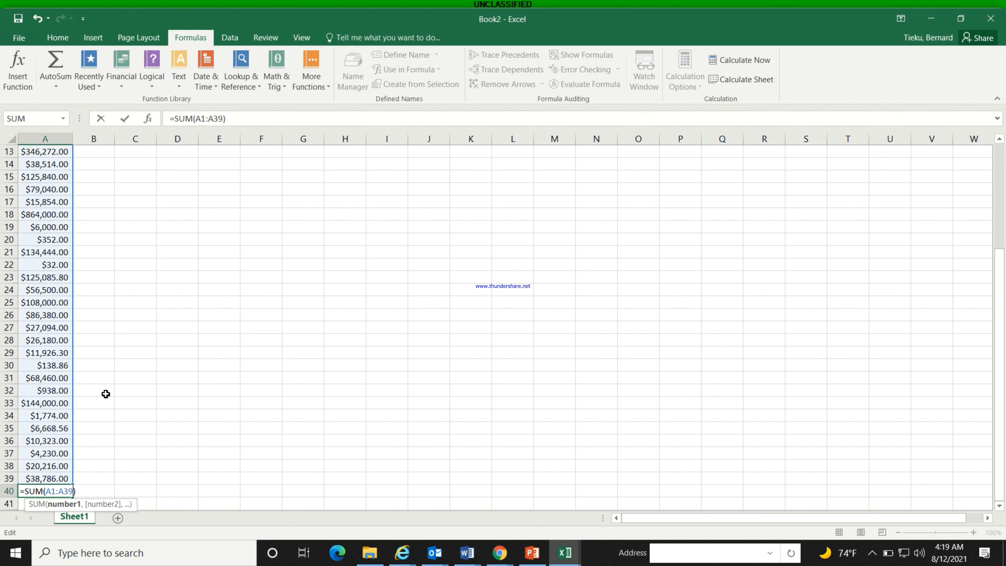
pyautogui.press('Return')
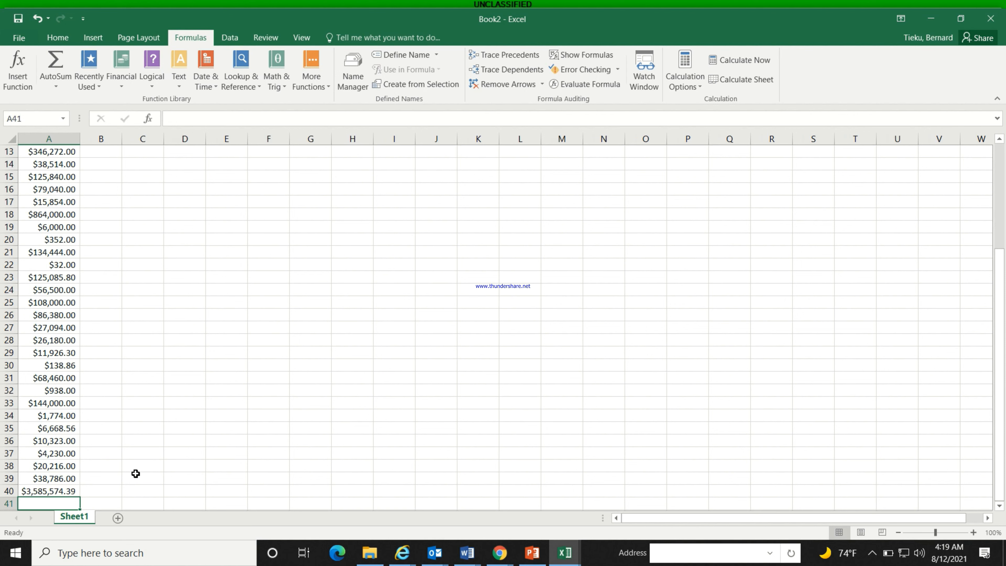
pyautogui.click(57, 477)
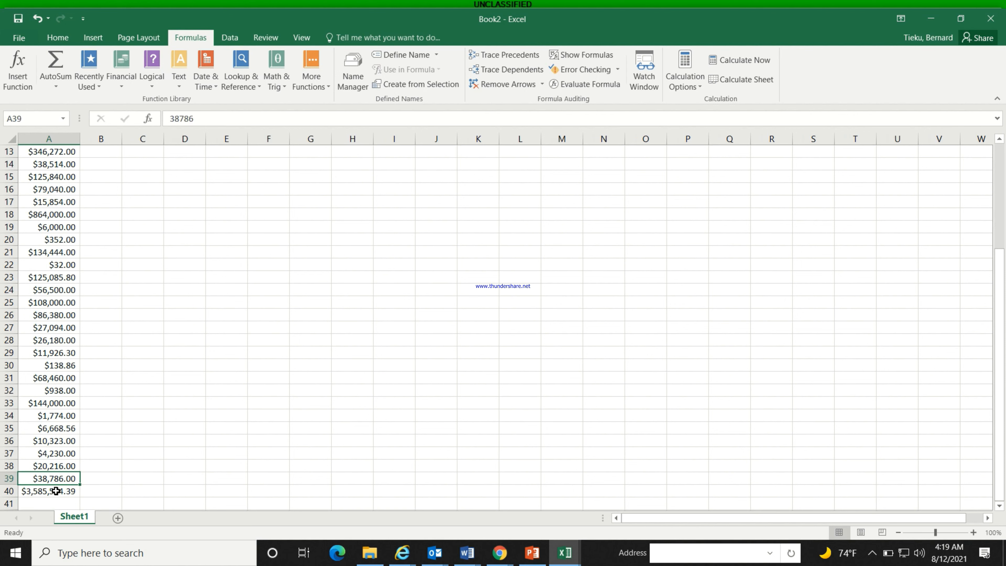
pyautogui.click(64, 489)
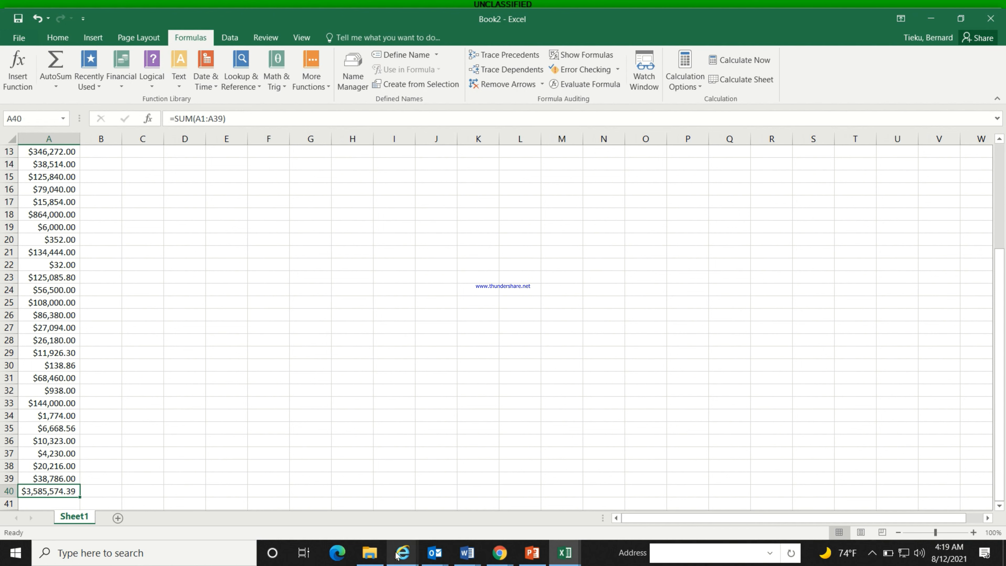
# Switch to the Internet Explorer window and show the Total Asset Visibility prompts in the BI launch pad
pyautogui.moveTo(397, 554)
pyautogui.click(413, 525)
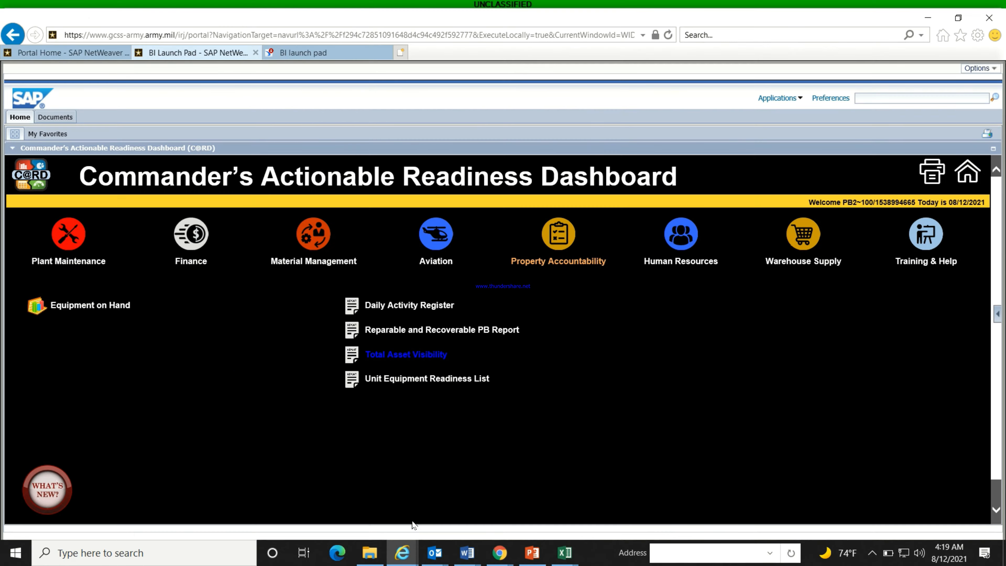
pyautogui.click(312, 52)
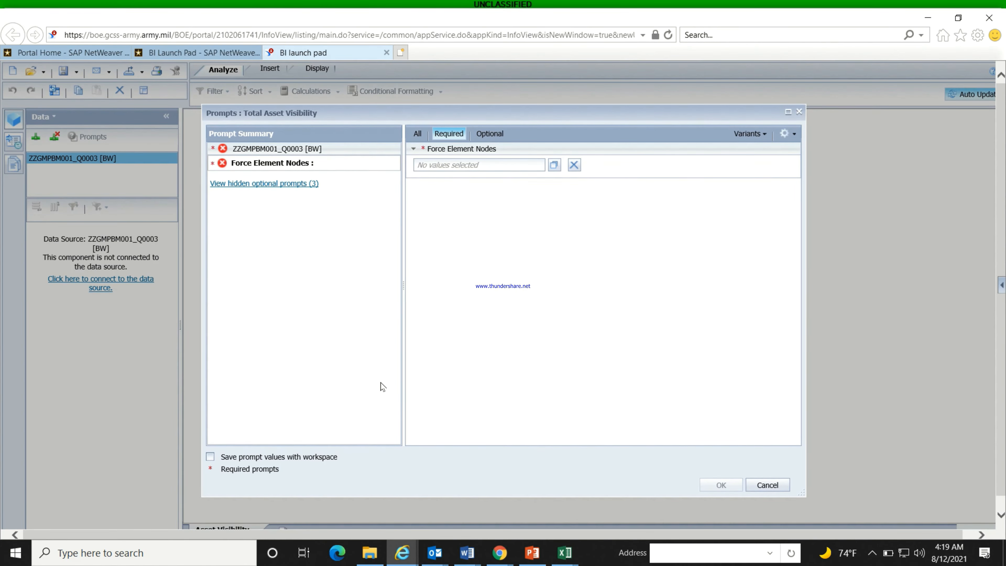